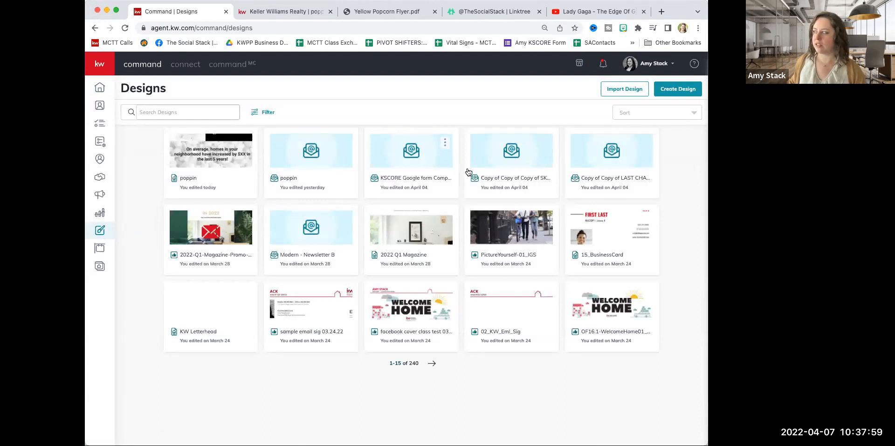
# Create a new Print design and continue to the print template library.
pyautogui.click(677, 91)
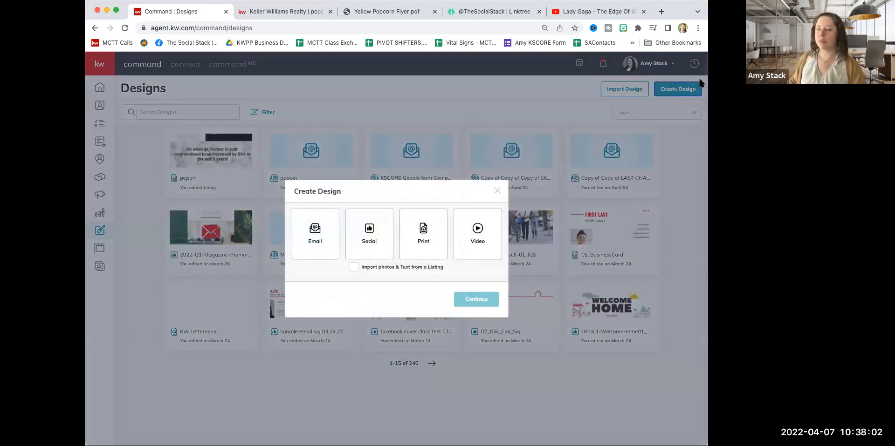
pyautogui.click(438, 231)
pyautogui.click(480, 299)
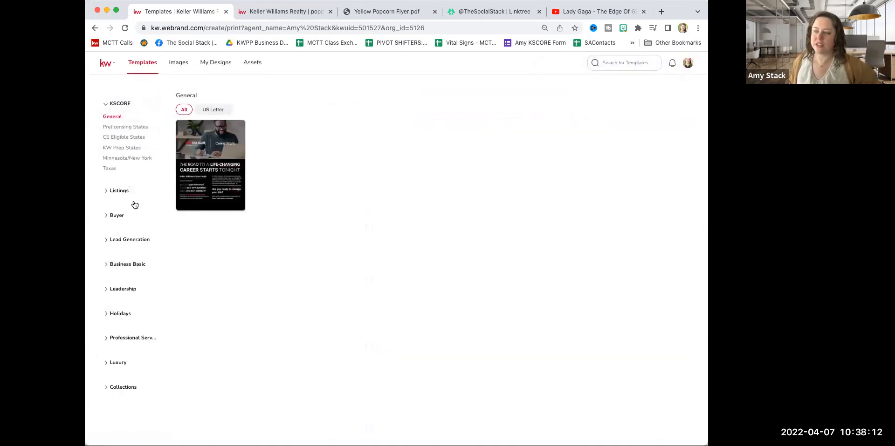
# Start a design from the OnTheMove-01_FL template among the letter fliers of the Neighborhood Snaps listing templates.
pyautogui.click(122, 192)
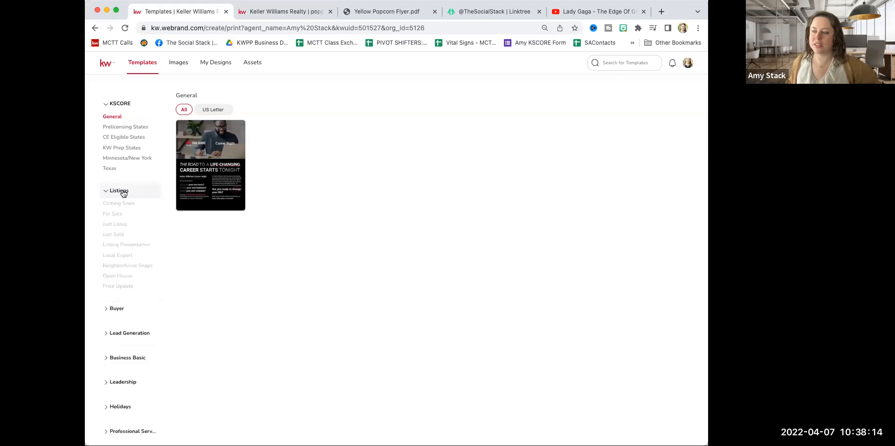
pyautogui.click(124, 267)
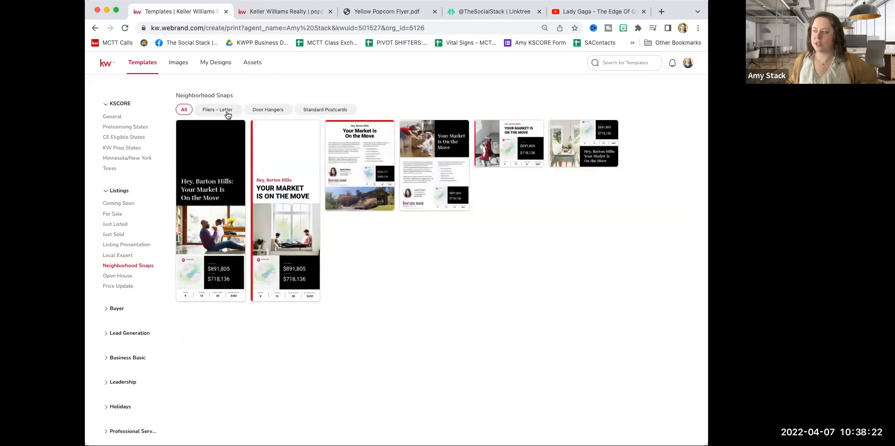
pyautogui.click(227, 113)
pyautogui.moveTo(309, 158)
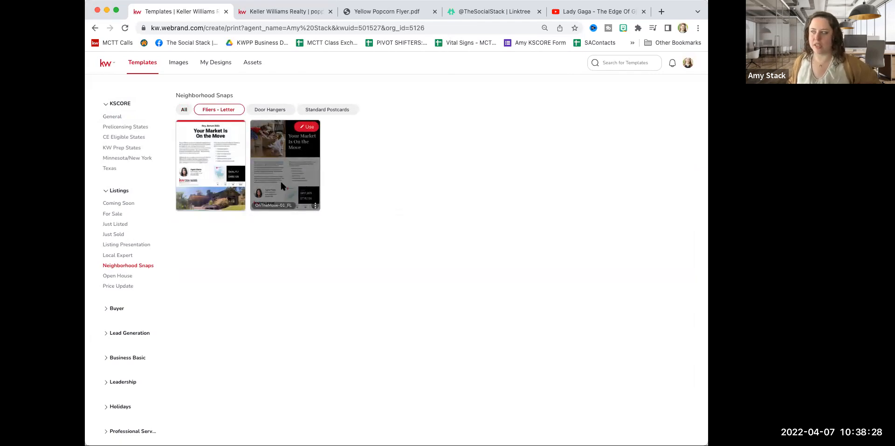
pyautogui.click(294, 12)
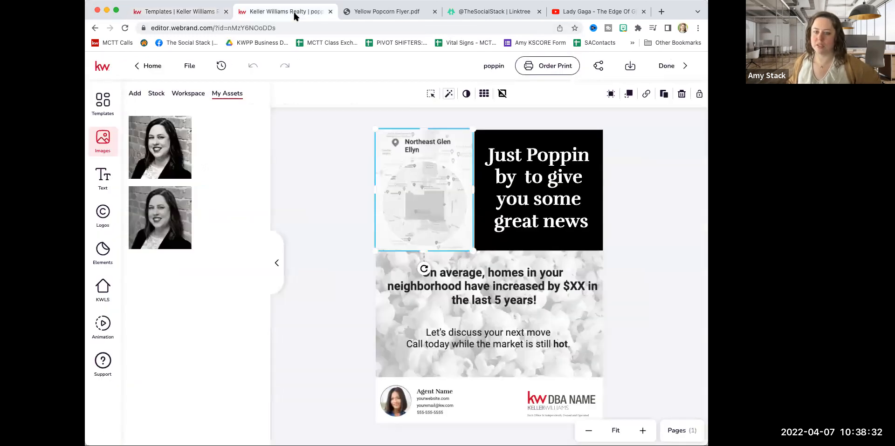
pyautogui.click(195, 14)
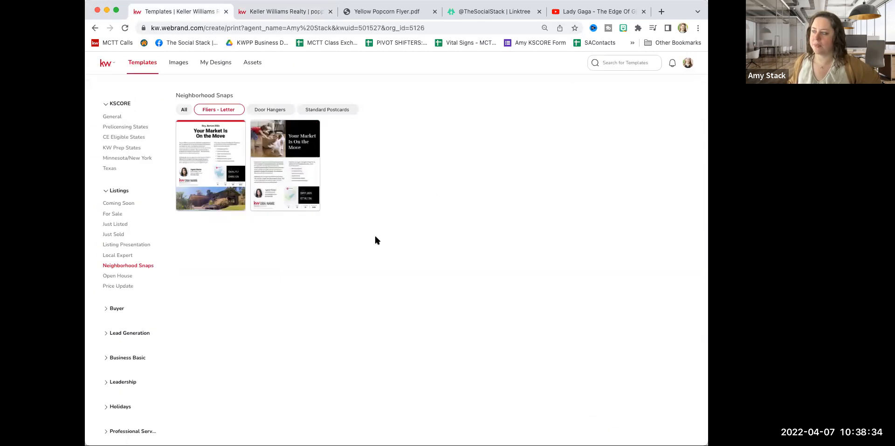
pyautogui.click(308, 129)
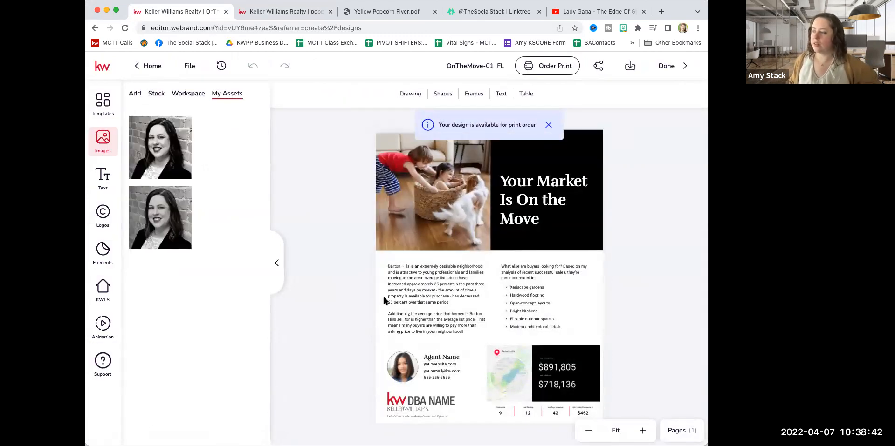
# Delete the two Barton Hills paragraphs and move the "What else are buyers looking for?" text to the middle of the flyer's body.
pyautogui.click(434, 280)
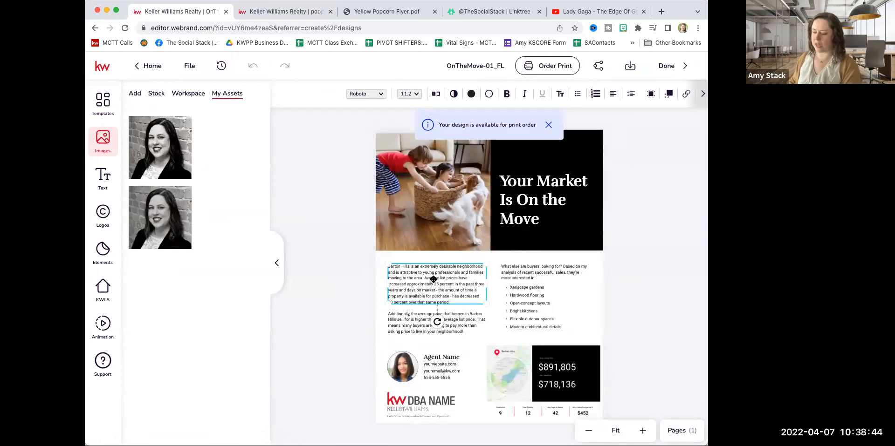
pyautogui.press('Delete')
pyautogui.click(434, 320)
pyautogui.press('Delete')
pyautogui.moveTo(518, 284); pyautogui.dragTo(466, 264)
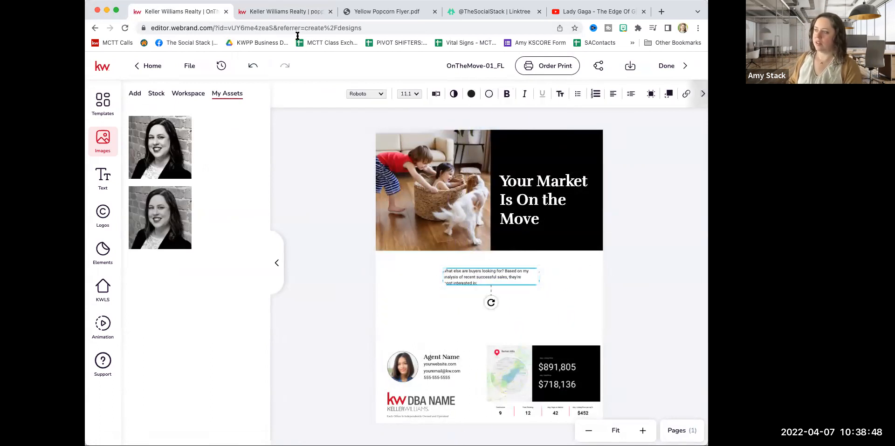
# Try to copy the poppin design's average home increase sentence over the OnTheMove-01_FL flyer's "What else are buyers looking for?" text.
pyautogui.click(273, 12)
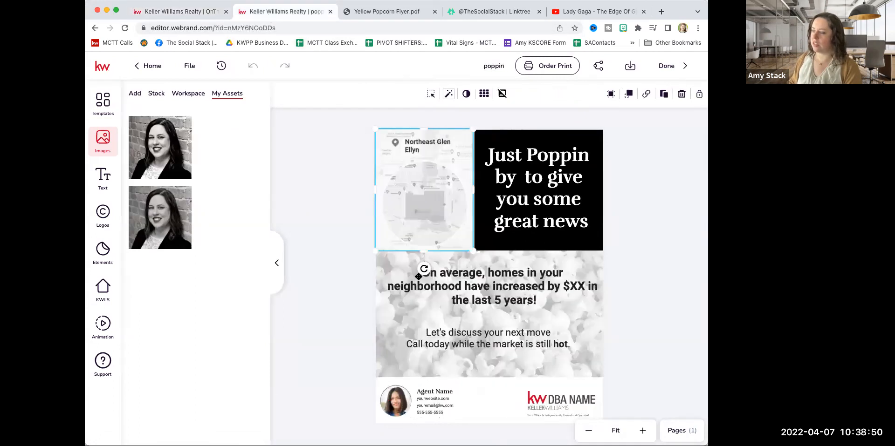
pyautogui.click(457, 282)
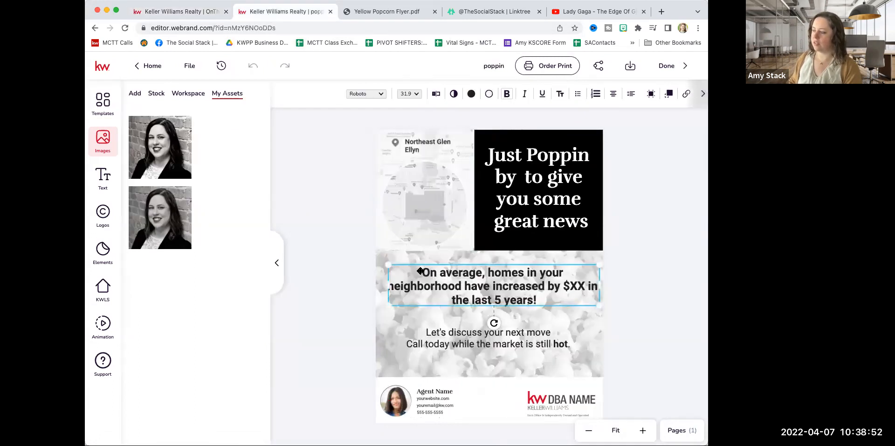
pyautogui.doubleClick(422, 272)
pyautogui.rightClick(424, 274)
pyautogui.click(436, 336)
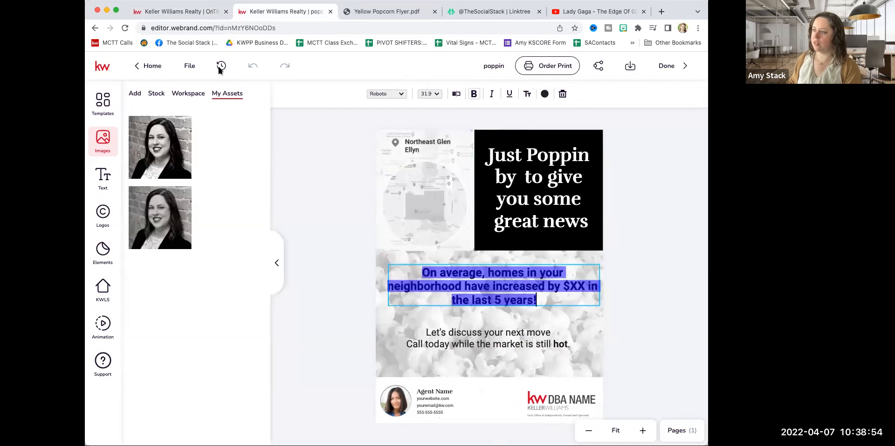
pyautogui.click(194, 14)
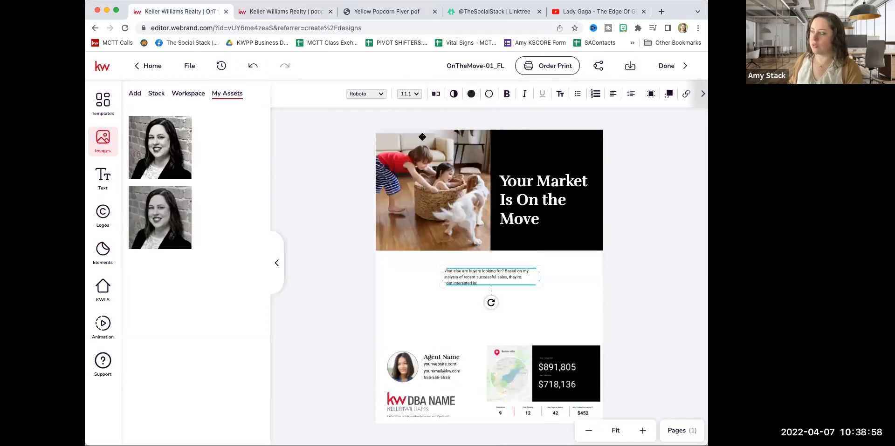
pyautogui.click(437, 94)
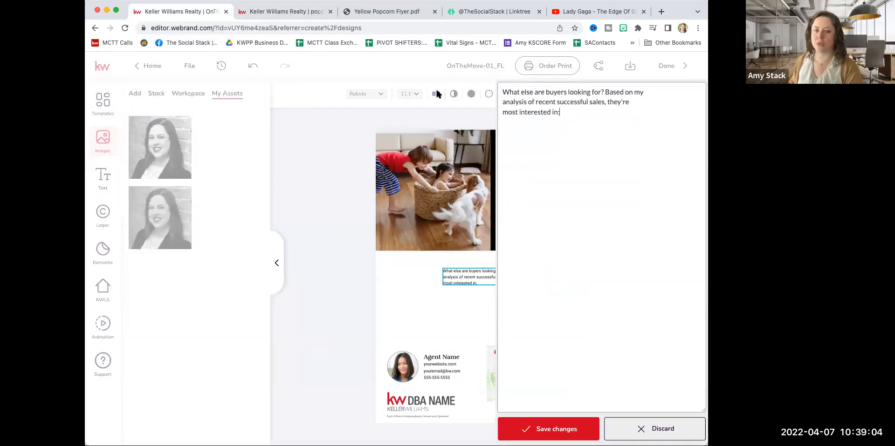
pyautogui.moveTo(574, 111); pyautogui.dragTo(500, 93)
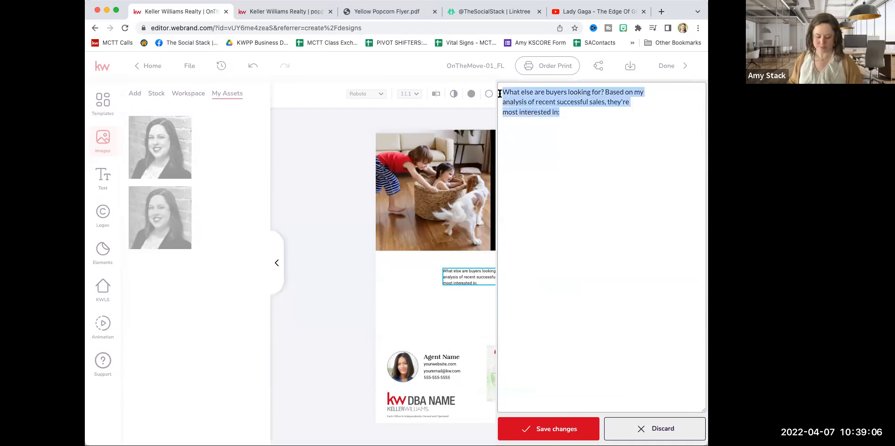
pyautogui.press('super+v')
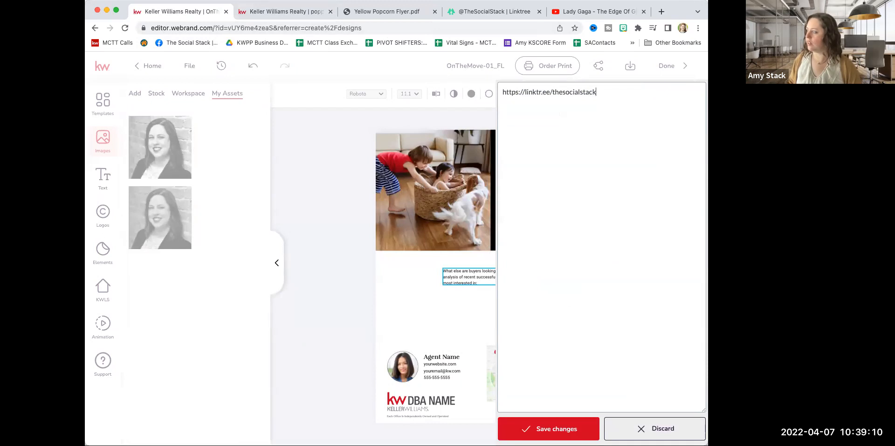
# Copy the sentence "On average, homes in your neighborhood have increased by $XX in the last 5 years!" from the poppin design's text editor.
pyautogui.click(322, 12)
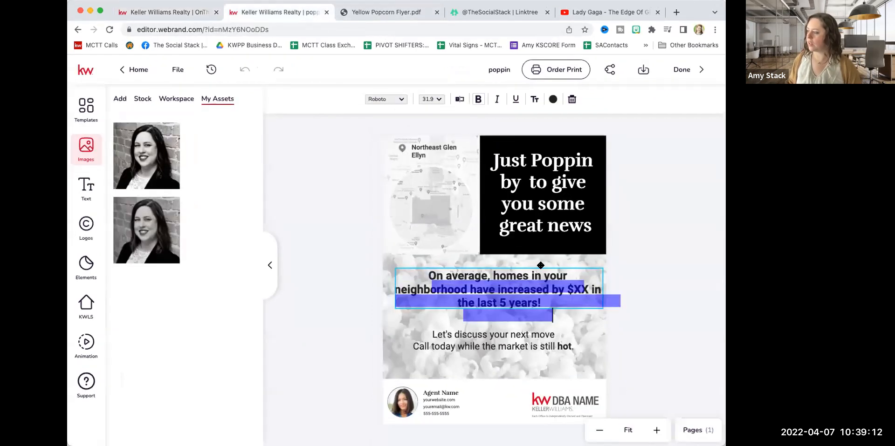
pyautogui.click(520, 293)
pyautogui.click(460, 99)
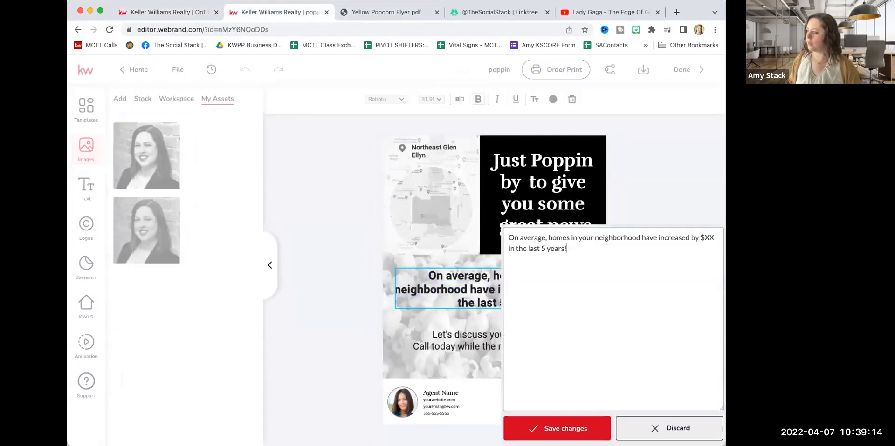
pyautogui.moveTo(574, 125); pyautogui.dragTo(514, 96)
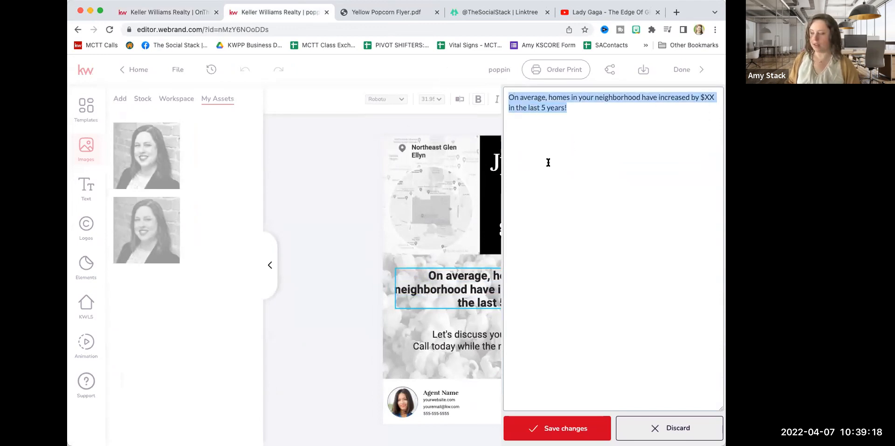
pyautogui.press('super+v')
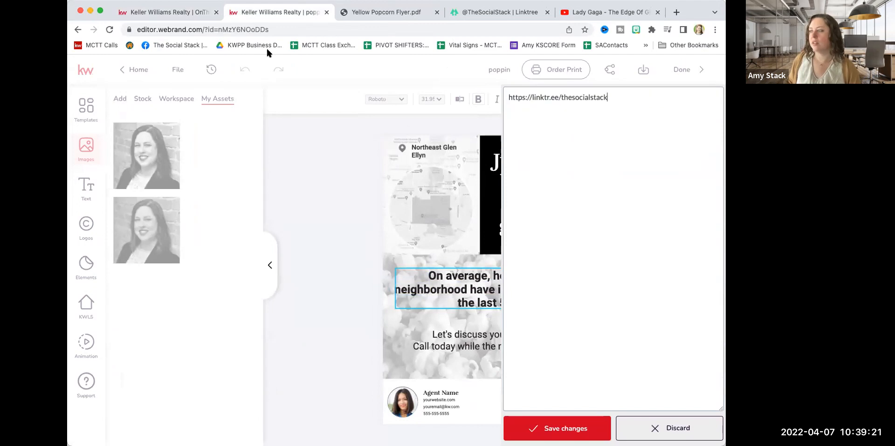
pyautogui.press('super+z')
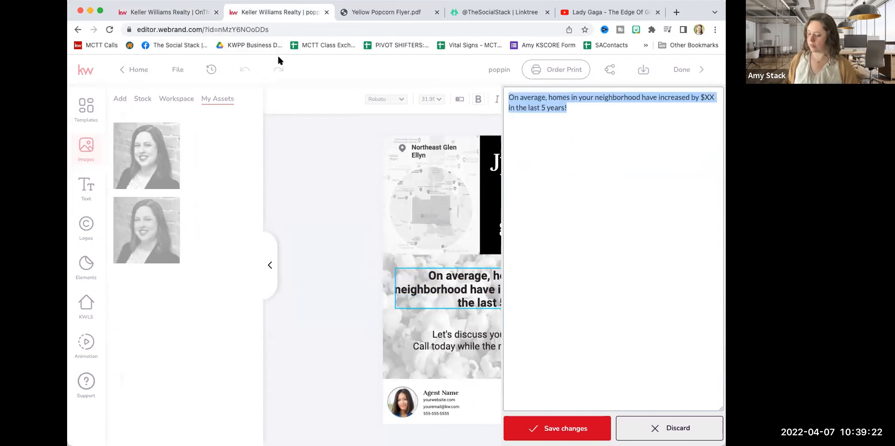
# Replace the OnTheMove-01_FL flyer's remaining body text with "On average, homes in your neighborhood have increased by $XX in the last 5 years!" and save it.
pyautogui.click(186, 15)
pyautogui.tripleClick(570, 96)
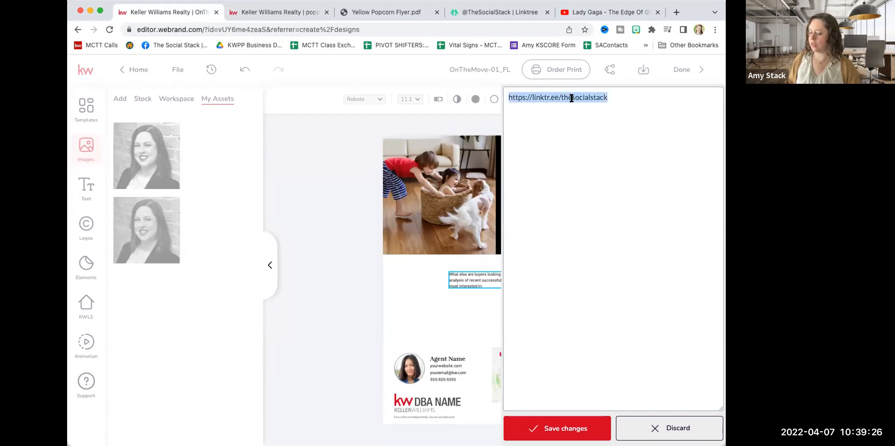
pyautogui.press('super+v')
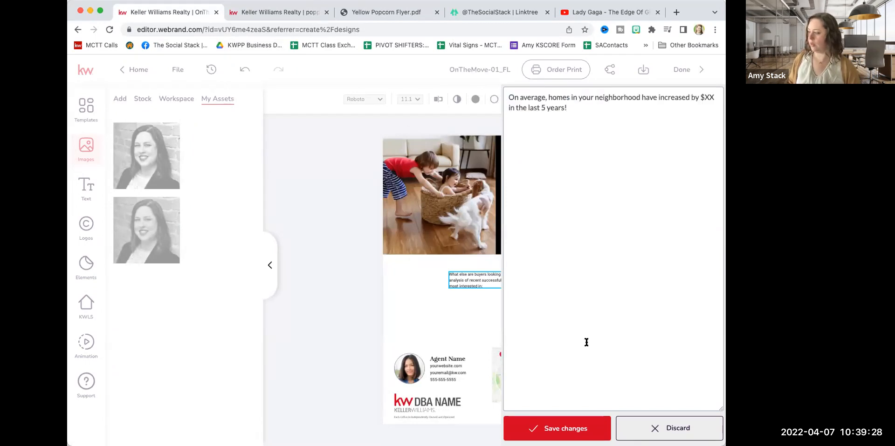
pyautogui.click(564, 427)
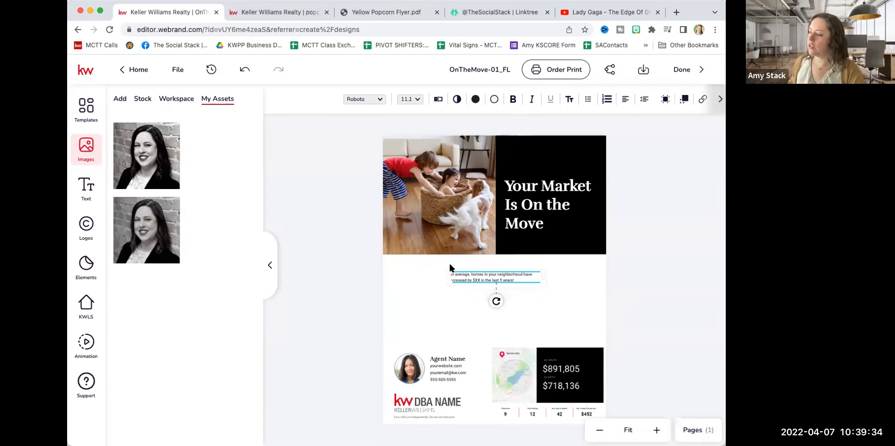
# Format the average home increase sentence as bold, centred text of about 25 pt spanning the flyer's width.
pyautogui.moveTo(449, 282); pyautogui.dragTo(395, 298)
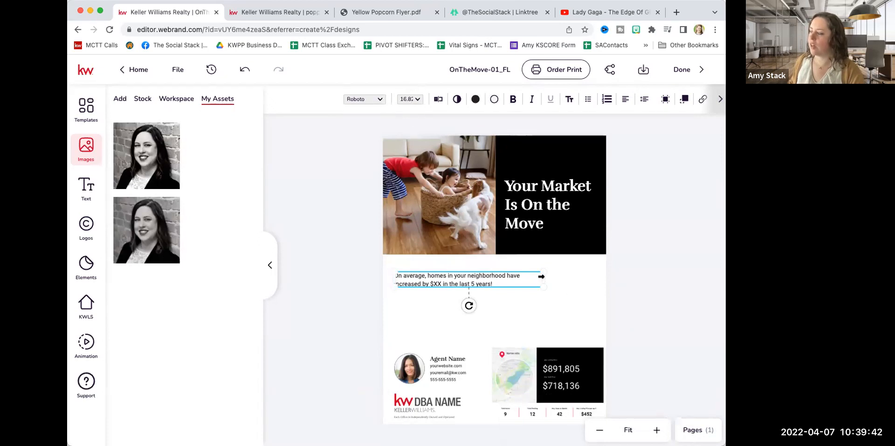
pyautogui.moveTo(545, 286); pyautogui.dragTo(605, 309)
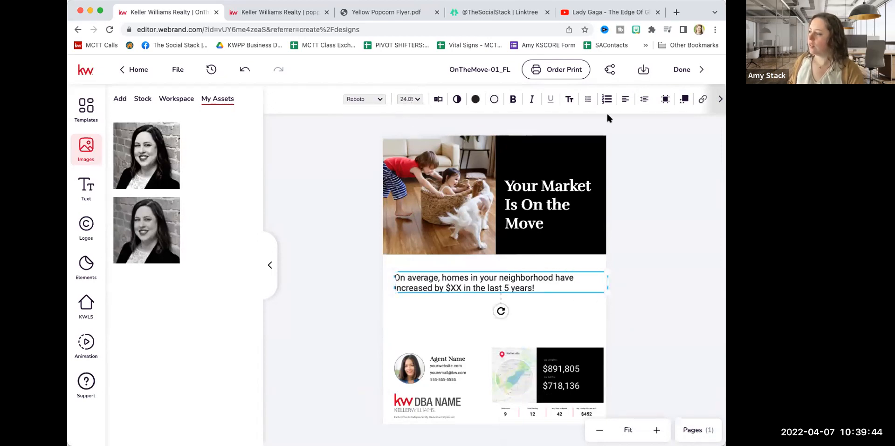
pyautogui.click(624, 98)
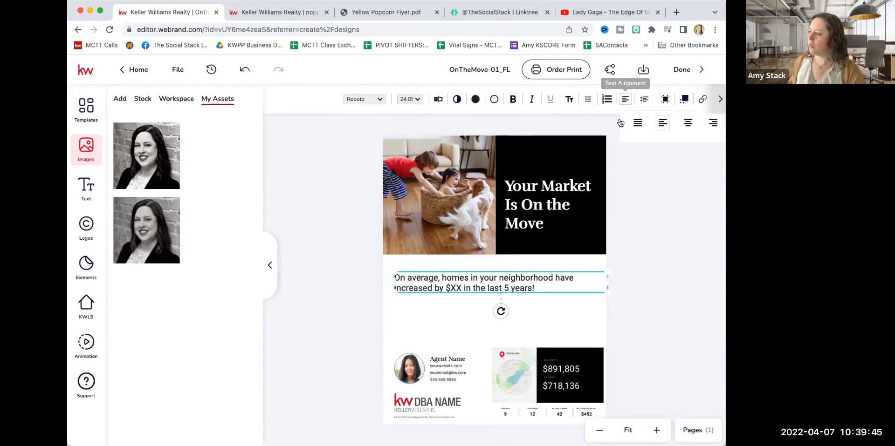
pyautogui.click(686, 122)
pyautogui.click(451, 325)
pyautogui.moveTo(484, 286); pyautogui.dragTo(480, 284)
pyautogui.moveTo(391, 291); pyautogui.dragTo(379, 310)
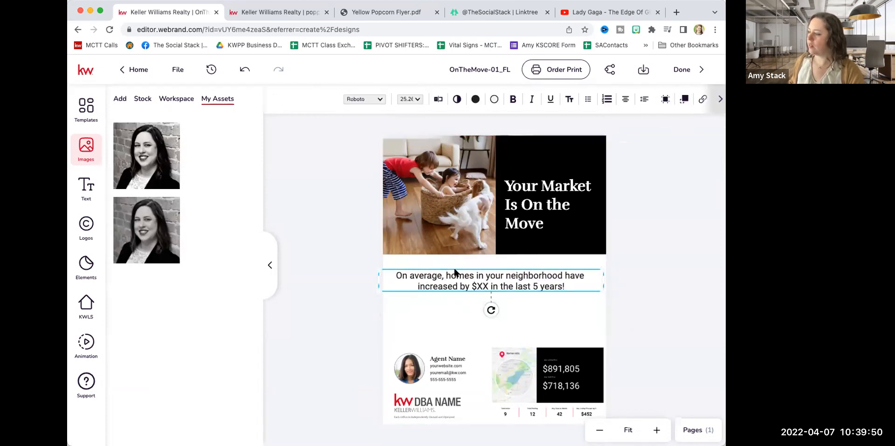
pyautogui.click(512, 99)
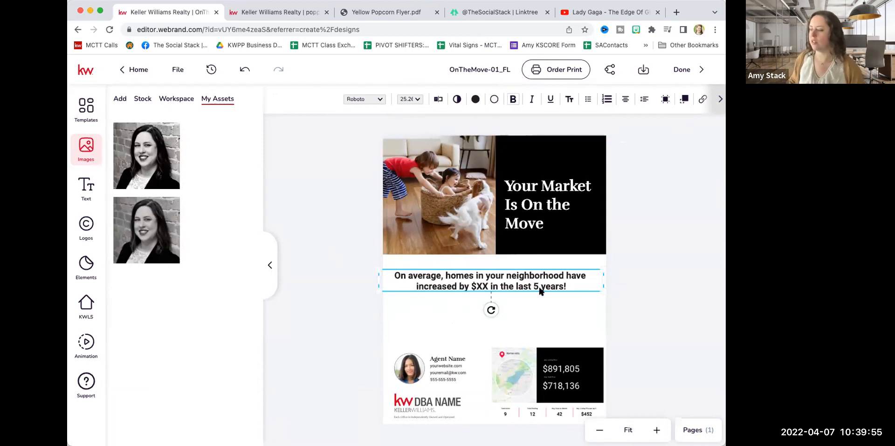
# Save the sentence's text editor in the poppin design and select the "Let's discuss your next move" text block.
pyautogui.click(267, 13)
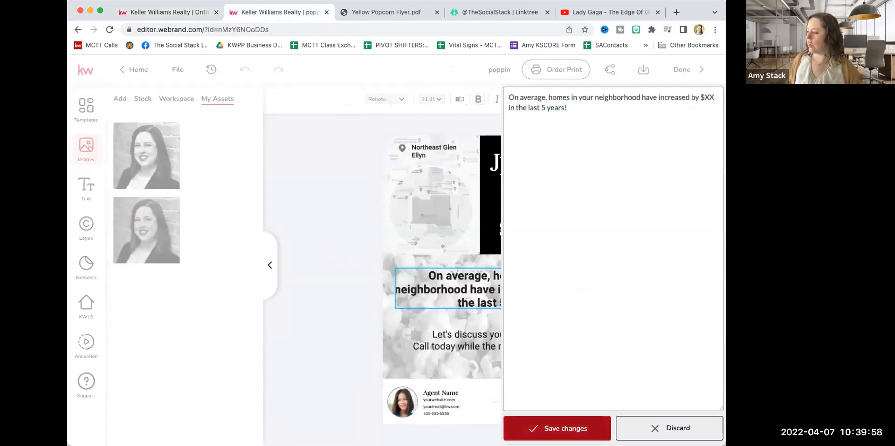
pyautogui.click(553, 420)
pyautogui.click(462, 345)
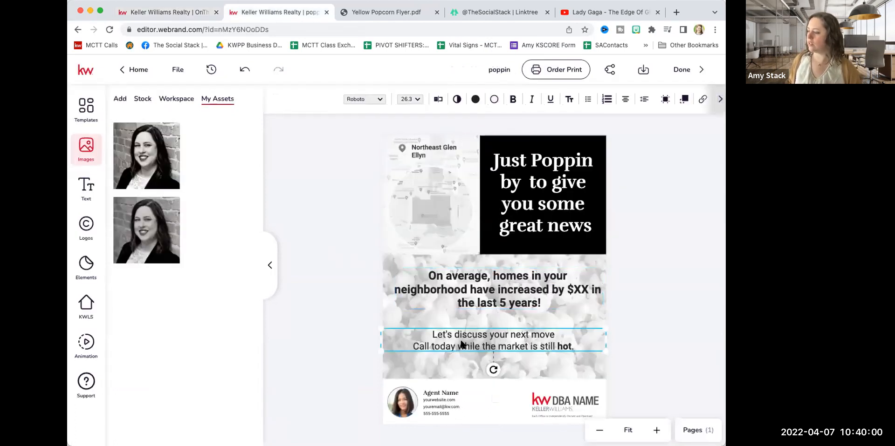
# Duplicate the average home increase sentence on the OnTheMove-01_FL flyer, place the copy below the original and remove its bold formatting.
pyautogui.click(195, 12)
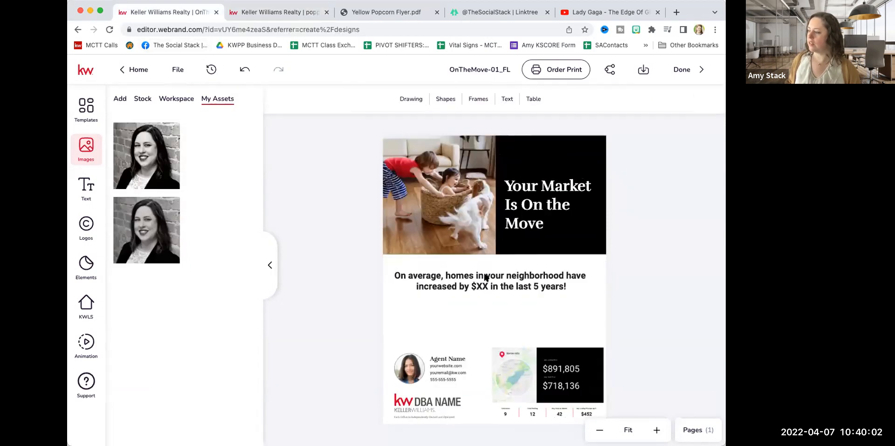
pyautogui.click(486, 277)
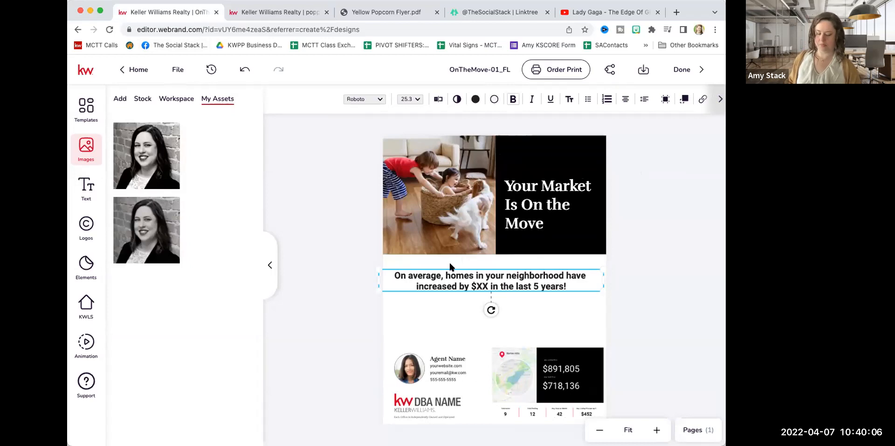
pyautogui.click(489, 279)
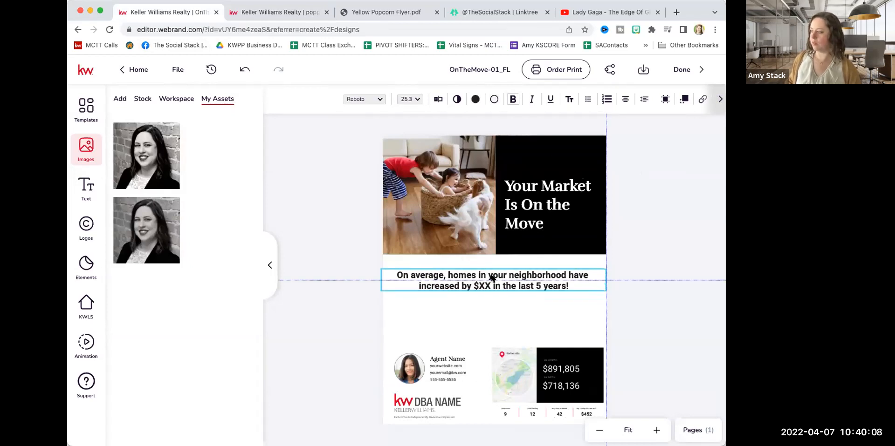
pyautogui.rightClick(493, 282)
pyautogui.click(504, 292)
pyautogui.rightClick(475, 309)
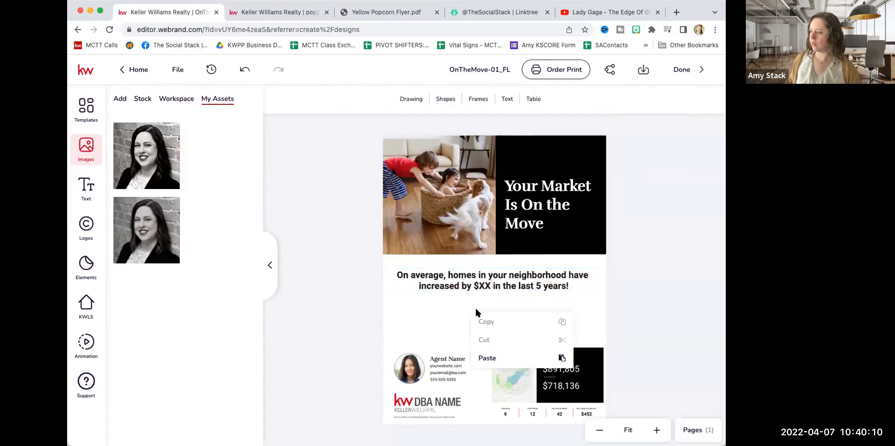
pyautogui.click(497, 354)
pyautogui.moveTo(519, 319); pyautogui.dragTo(432, 318)
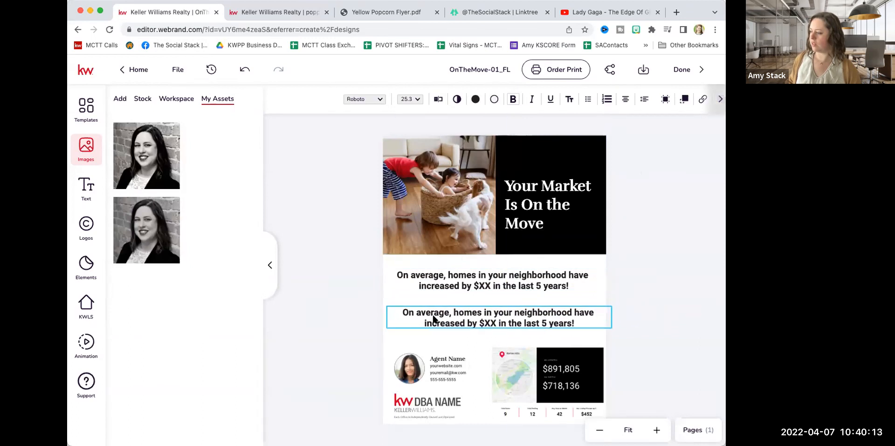
pyautogui.click(511, 100)
# Copy "Let's discuss your next move Call today while the market is still hot." from the poppin design's text editor.
pyautogui.click(276, 12)
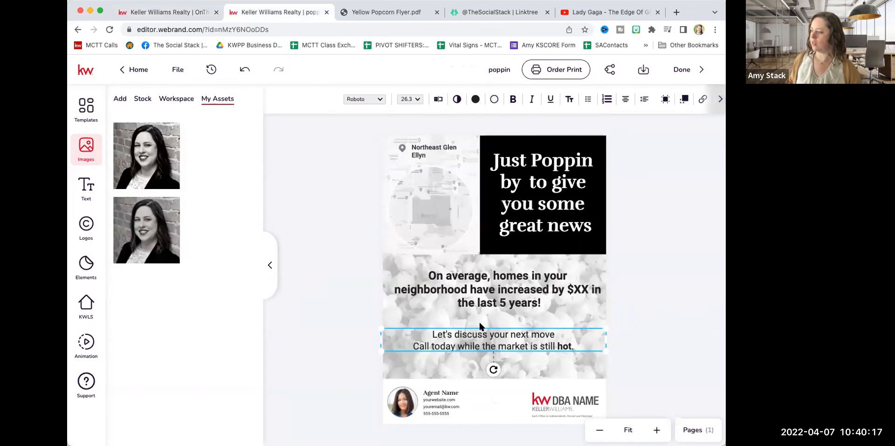
pyautogui.doubleClick(504, 335)
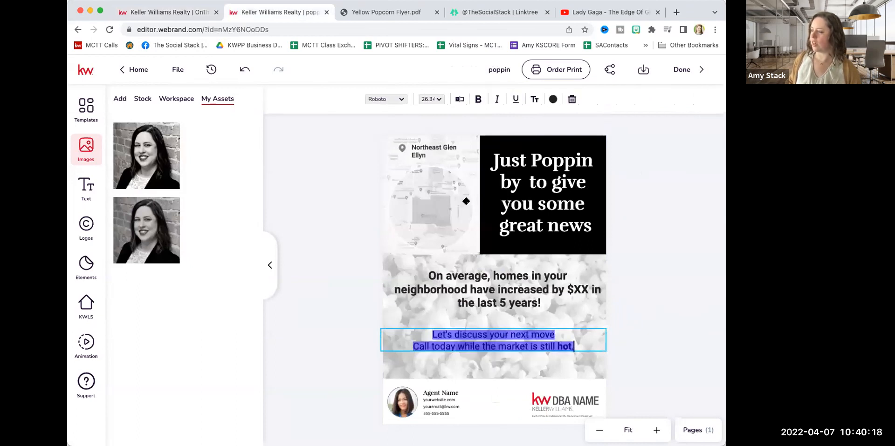
pyautogui.click(459, 99)
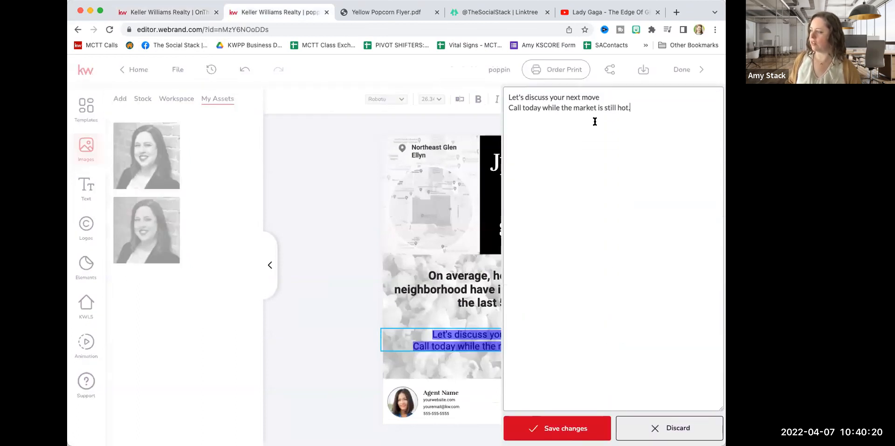
pyautogui.moveTo(629, 108); pyautogui.dragTo(511, 92)
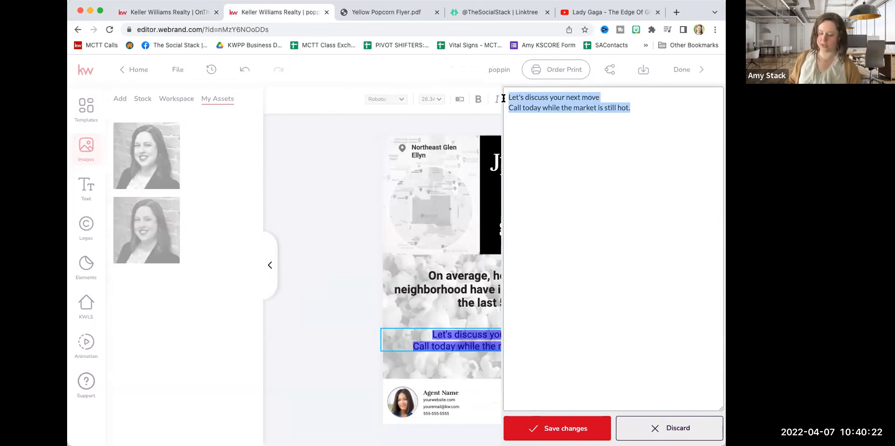
pyautogui.write('ç')
pyautogui.press('BackSpace')
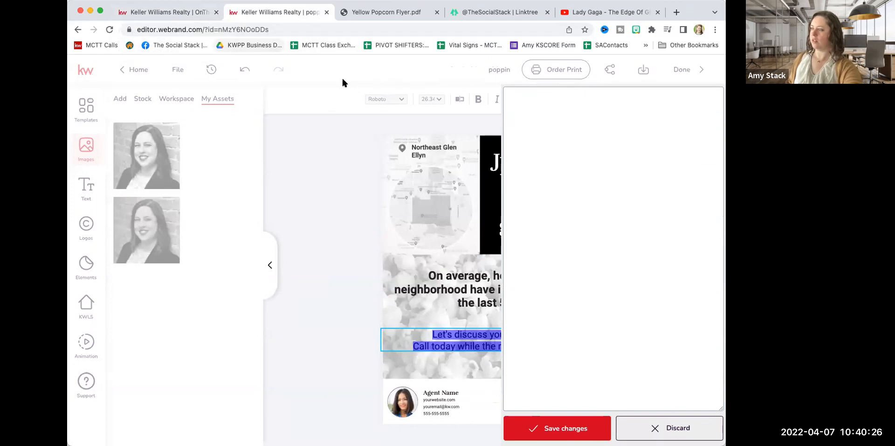
pyautogui.press('super+z')
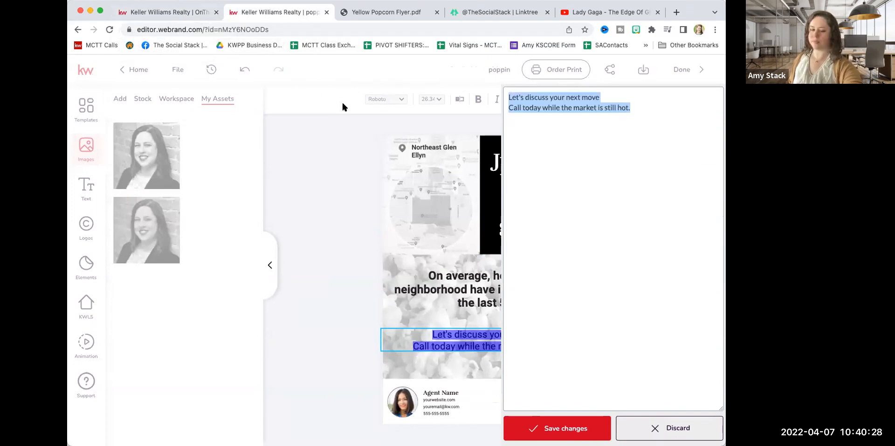
# Replace the duplicated sentence on the OnTheMove-01_FL flyer with "Let's discuss your next move" and "Call today while the market is still hot.".
pyautogui.click(144, 9)
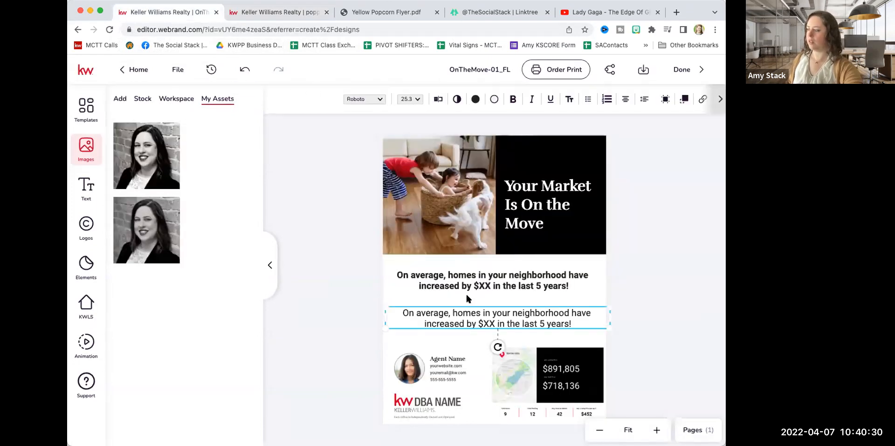
pyautogui.doubleClick(455, 314)
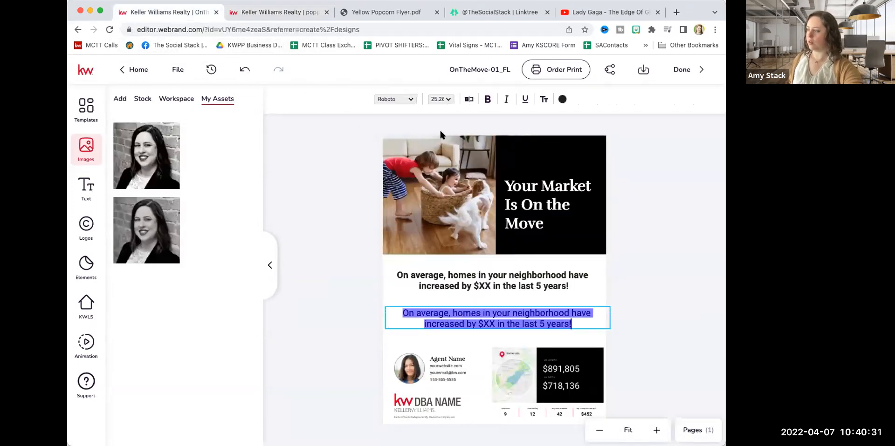
pyautogui.click(469, 99)
pyautogui.press('super+a')
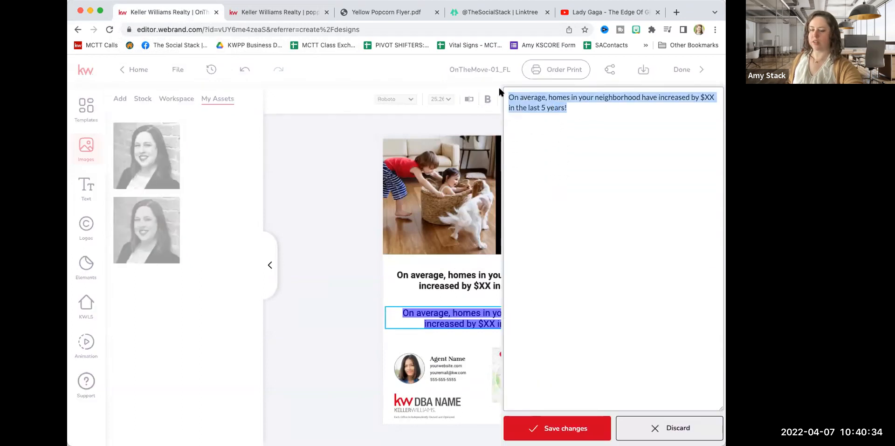
pyautogui.press('super+v')
pyautogui.click(566, 425)
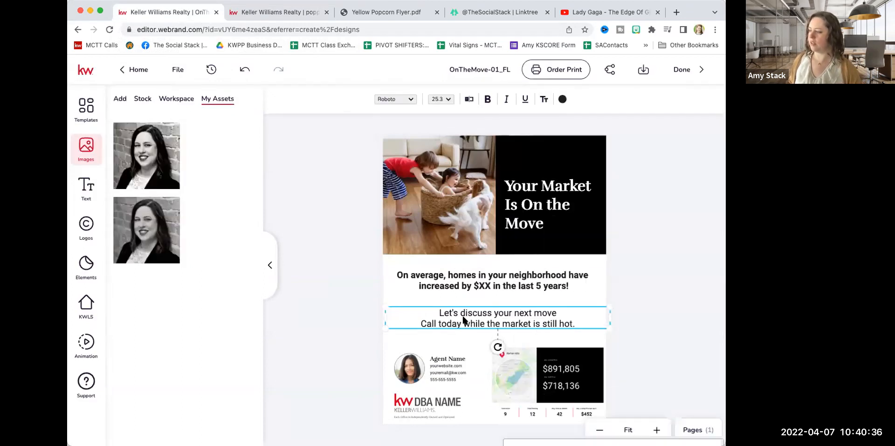
pyautogui.click(471, 290)
pyautogui.click(500, 324)
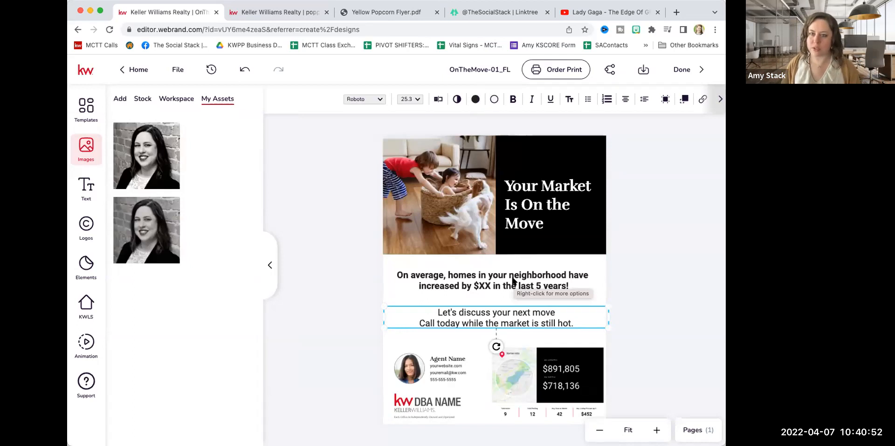
pyautogui.click(650, 288)
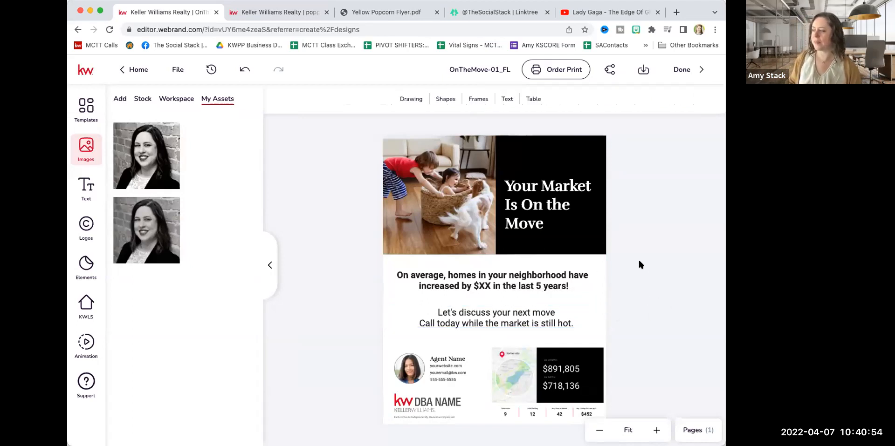
# Delete the map and price statistics image and its leftover placeholder from the flyer's lower right corner.
pyautogui.click(543, 366)
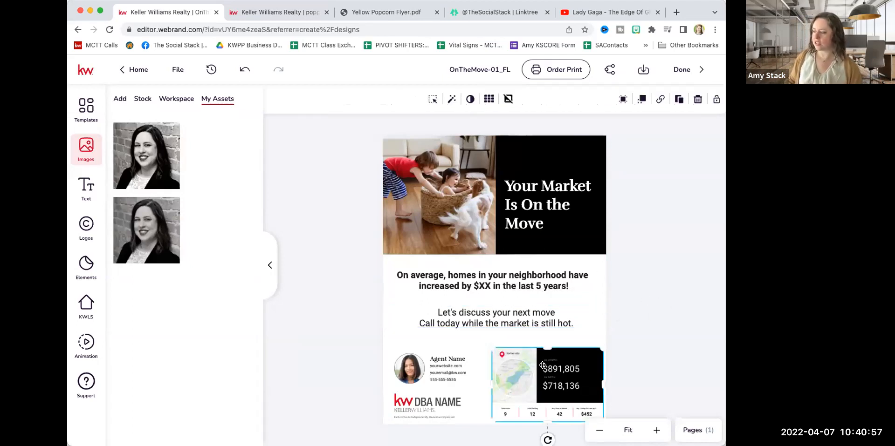
pyautogui.press('Delete')
pyautogui.click(543, 367)
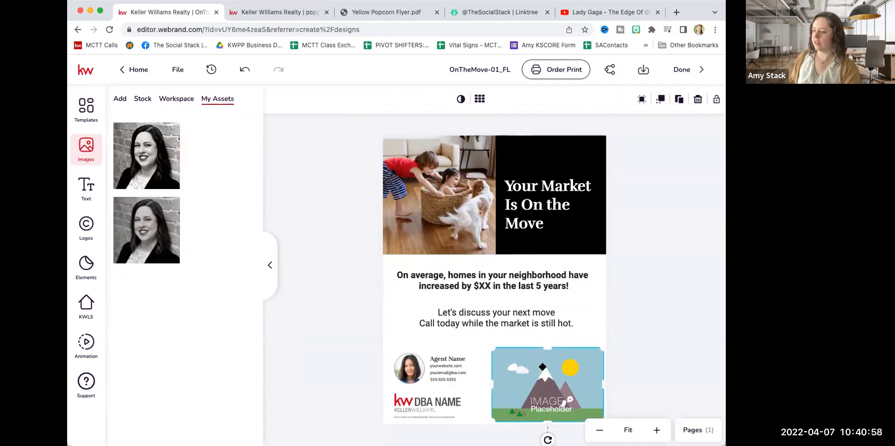
# Save the open text editor in the poppin design and return to the OnTheMove-01_FL flyer.
pyautogui.click(288, 12)
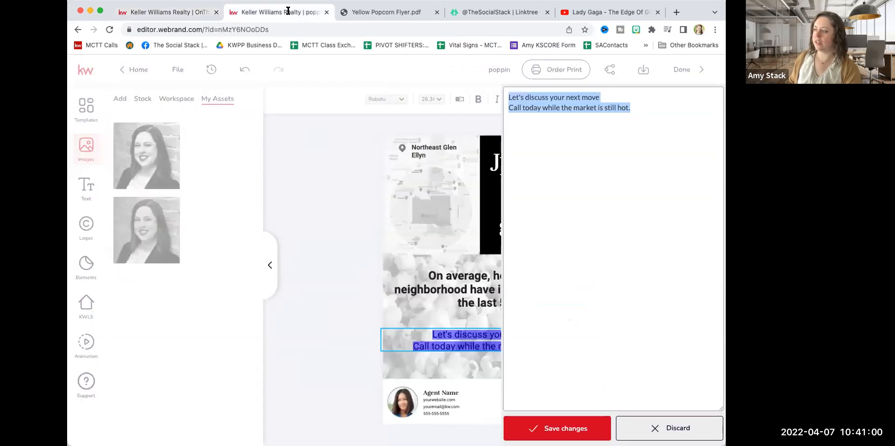
pyautogui.click(569, 429)
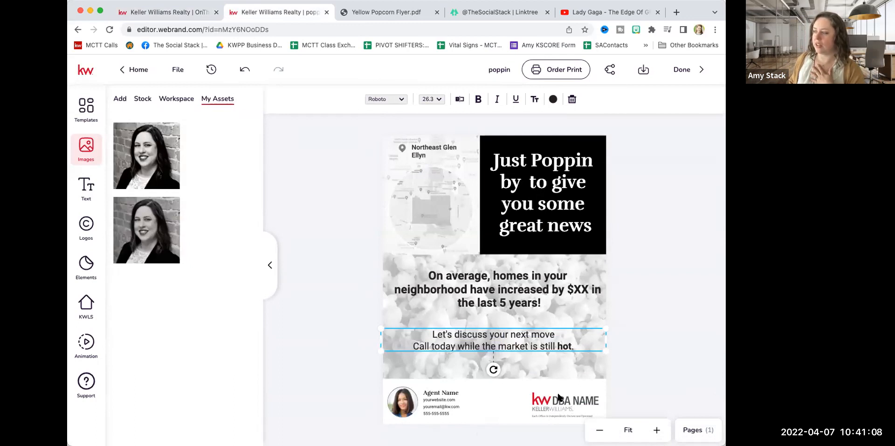
pyautogui.click(181, 16)
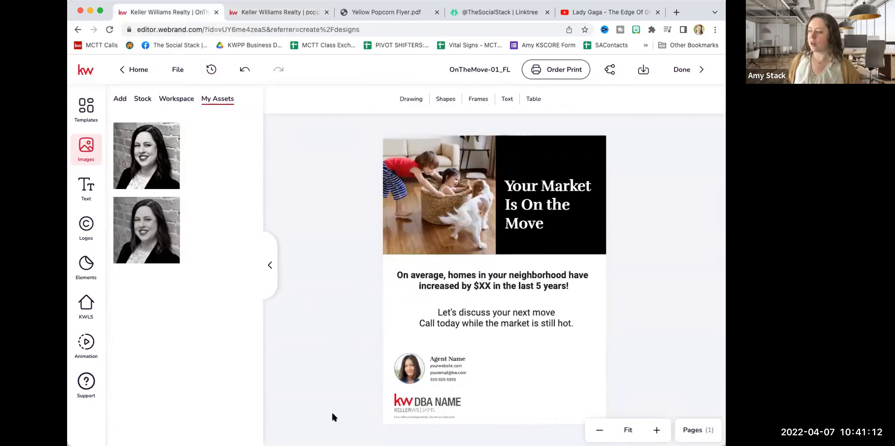
# Move the KW DBA NAME logo to the flyer's lower right and the agent photo with contact details to its lower left.
pyautogui.click(425, 412)
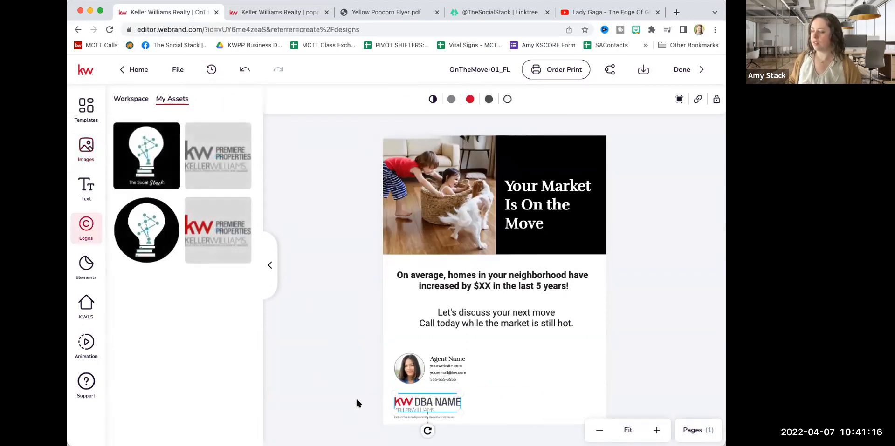
pyautogui.moveTo(370, 395); pyautogui.dragTo(431, 422)
pyautogui.moveTo(418, 408); pyautogui.dragTo(550, 402)
pyautogui.moveTo(365, 350); pyautogui.dragTo(478, 392)
pyautogui.moveTo(419, 370); pyautogui.dragTo(408, 407)
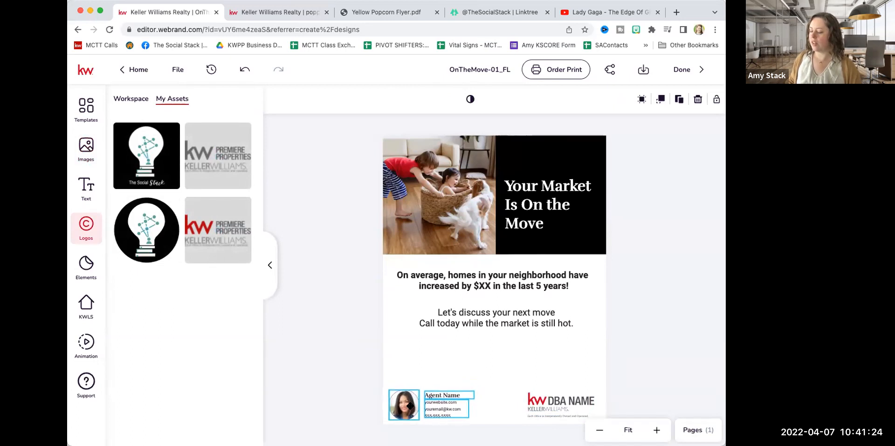
pyautogui.click(314, 397)
pyautogui.click(403, 408)
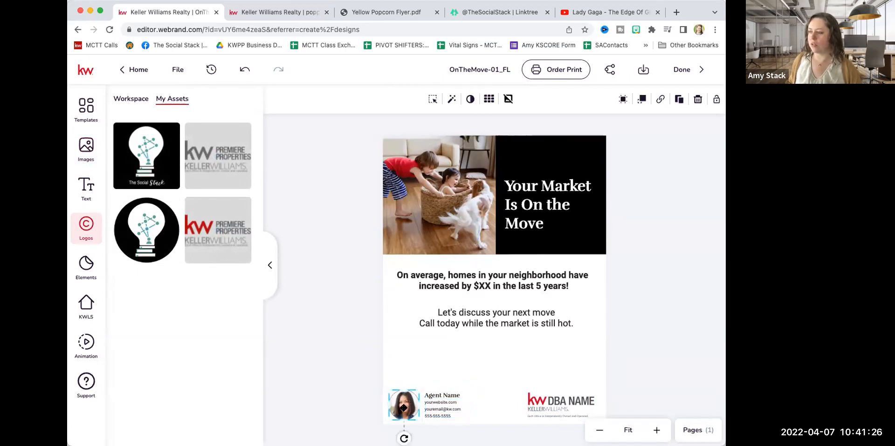
pyautogui.click(148, 214)
pyautogui.press('Delete')
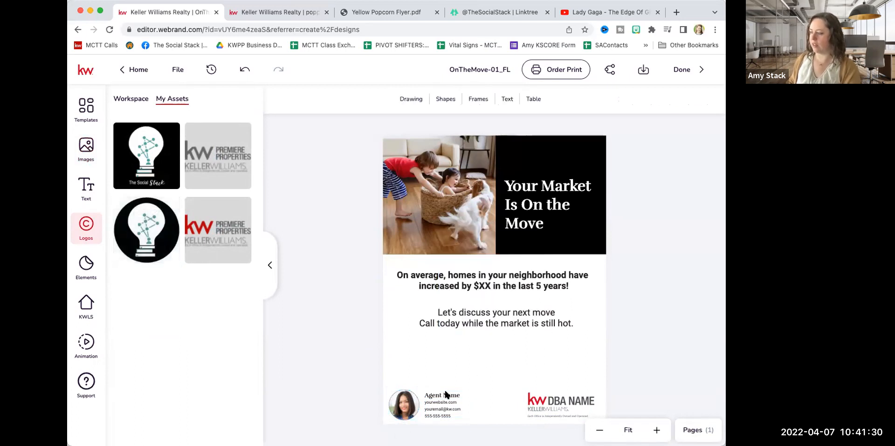
# Replace the Agent Name placeholder in the flyer's footer with the agent's full name and save it.
pyautogui.click(445, 398)
pyautogui.click(438, 99)
pyautogui.tripleClick(514, 95)
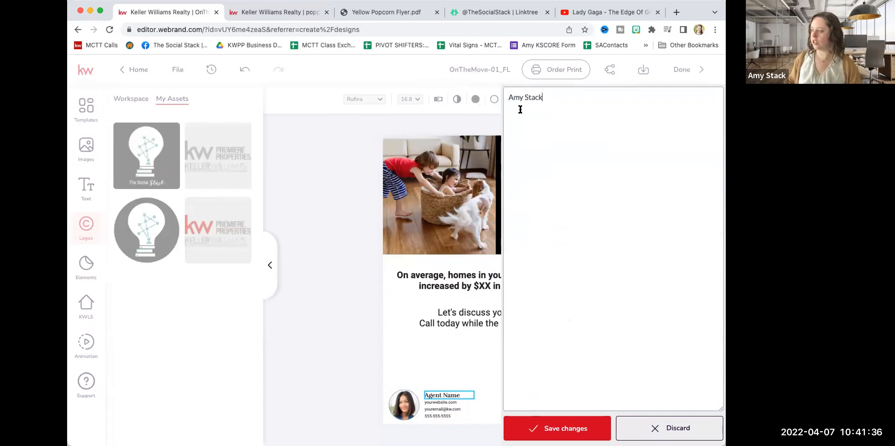
pyautogui.click(580, 430)
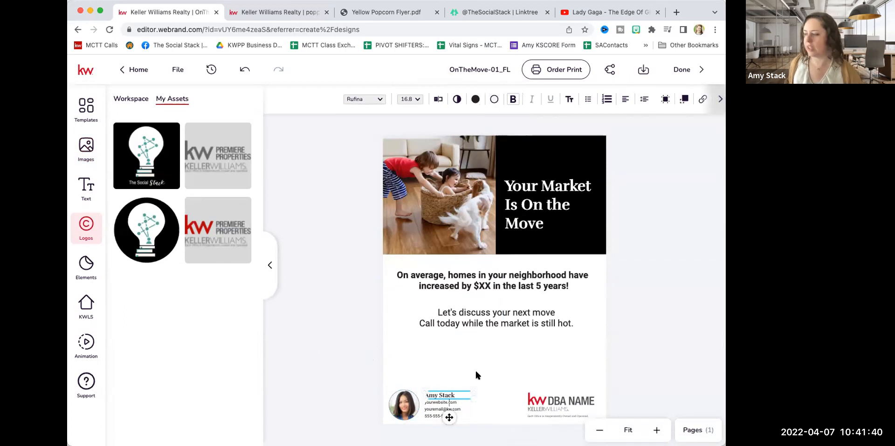
pyautogui.click(484, 369)
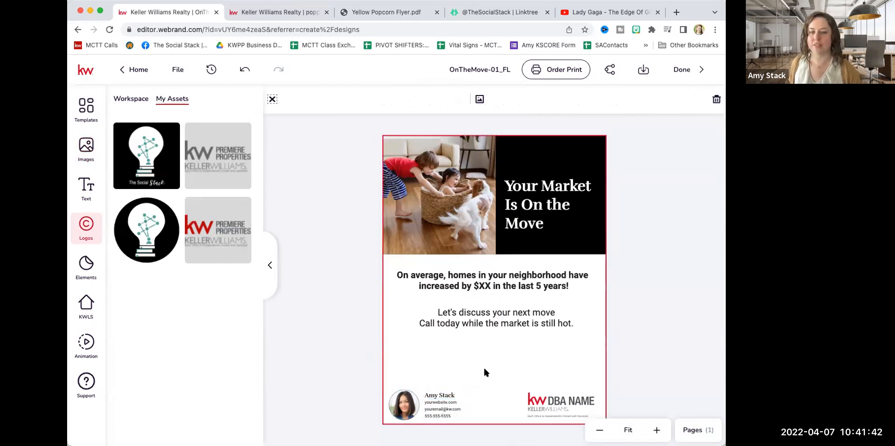
pyautogui.click(288, 312)
# Check the background in the poppin design and upload the popcorn photo to the OnTheMove-01_FL flyer's imported images.
pyautogui.click(255, 13)
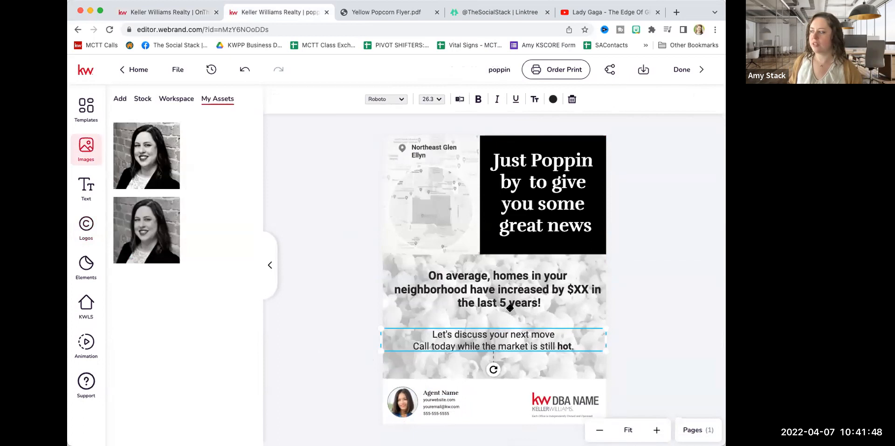
pyautogui.click(183, 16)
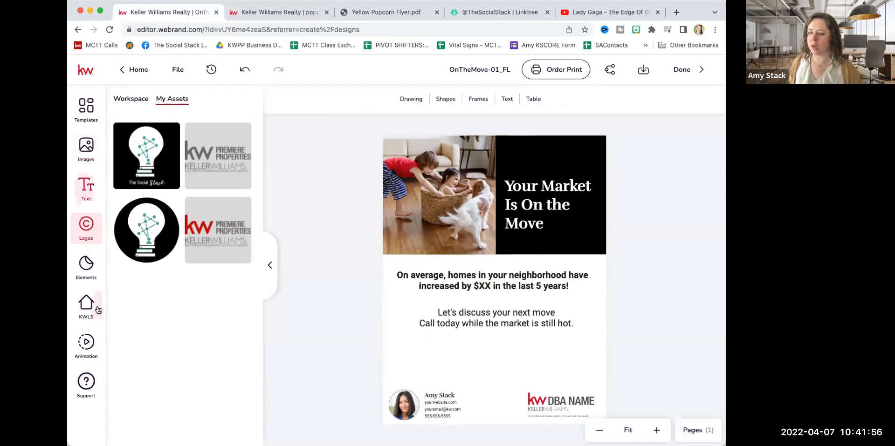
pyautogui.click(86, 147)
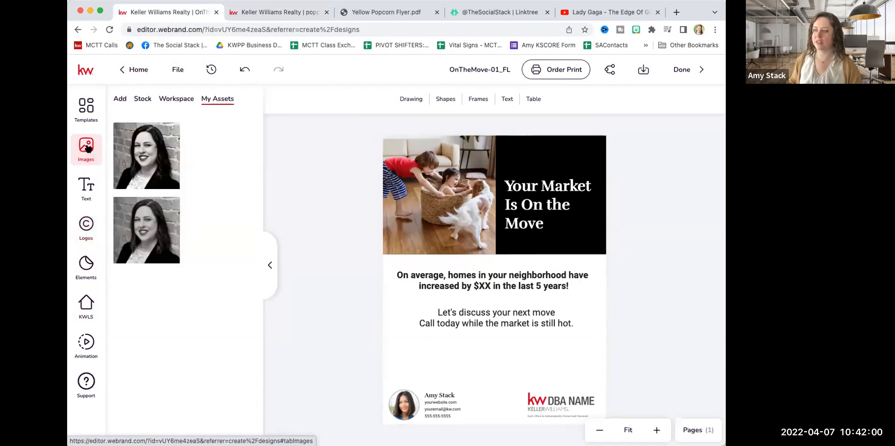
pyautogui.click(120, 99)
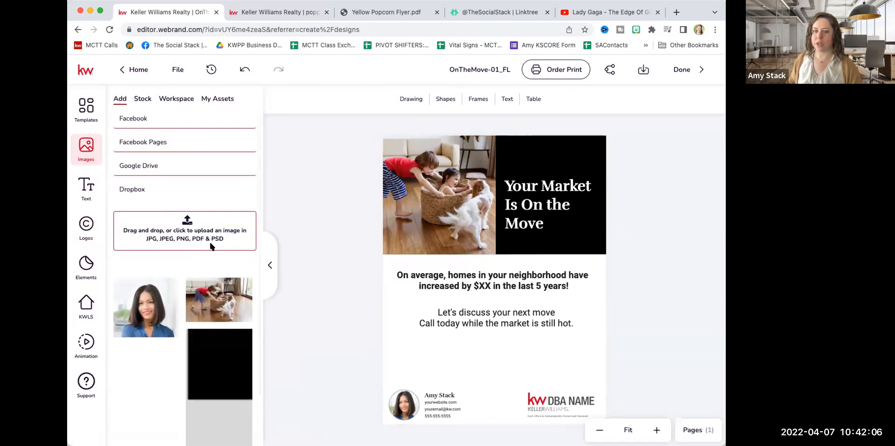
pyautogui.click(177, 228)
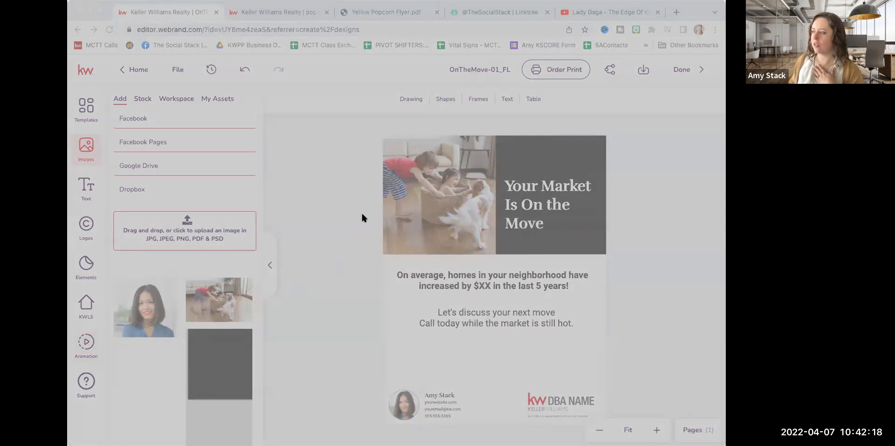
pyautogui.click(572, 325)
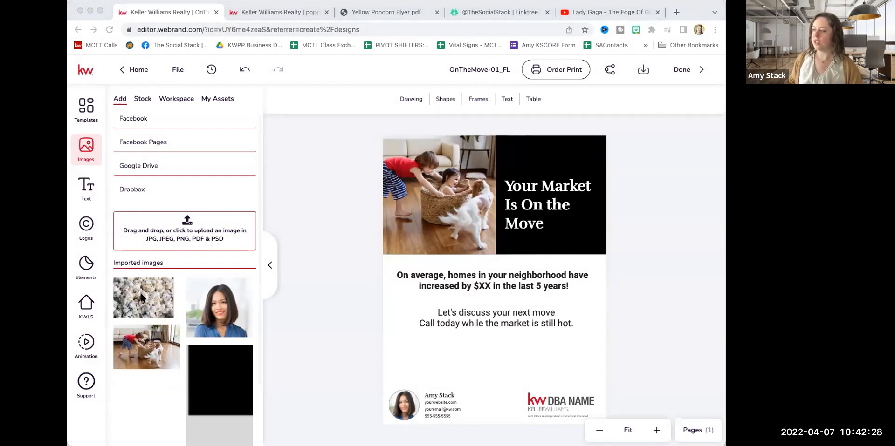
# Add the imported popcorn photo to the flyer and align it with the page's left edge below the headline.
pyautogui.click(142, 294)
pyautogui.click(141, 296)
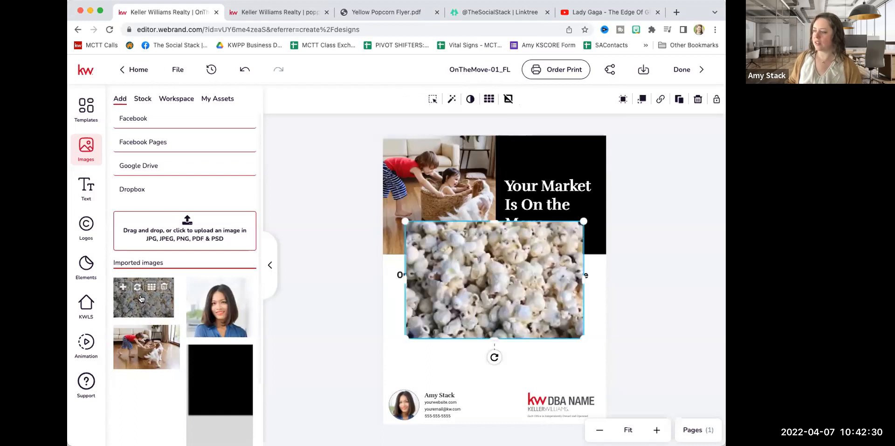
pyautogui.moveTo(503, 258); pyautogui.dragTo(481, 269)
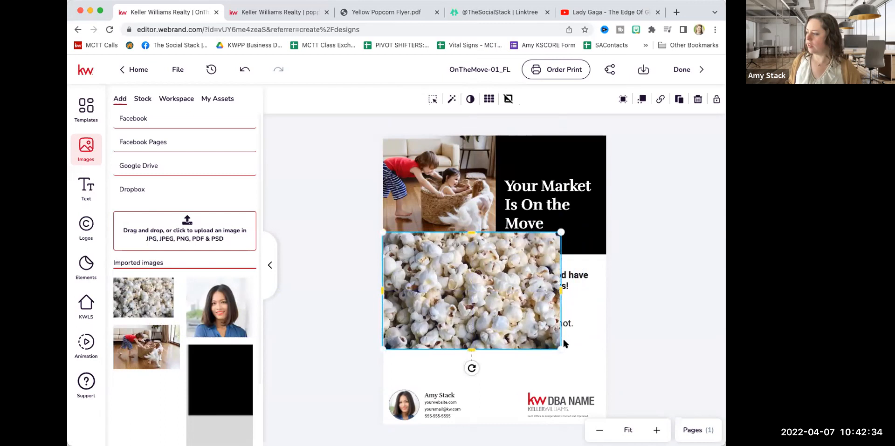
# Enlarge and position the popcorn photo so it spans the full page width and ends just above the footer.
pyautogui.moveTo(559, 348); pyautogui.dragTo(605, 385)
pyautogui.moveTo(569, 333); pyautogui.dragTo(568, 337)
pyautogui.click(623, 256)
pyautogui.moveTo(604, 236); pyautogui.dragTo(611, 229)
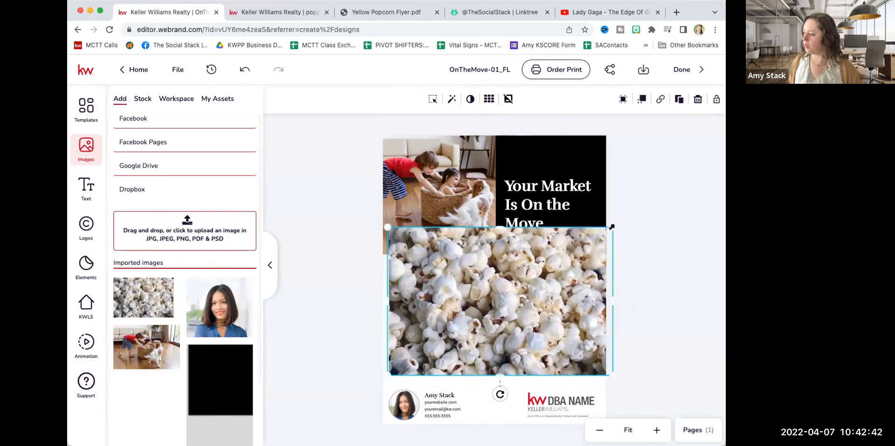
pyautogui.moveTo(442, 322); pyautogui.dragTo(441, 325)
pyautogui.moveTo(388, 377); pyautogui.dragTo(382, 381)
pyautogui.click(333, 344)
pyautogui.moveTo(479, 322); pyautogui.dragTo(477, 327)
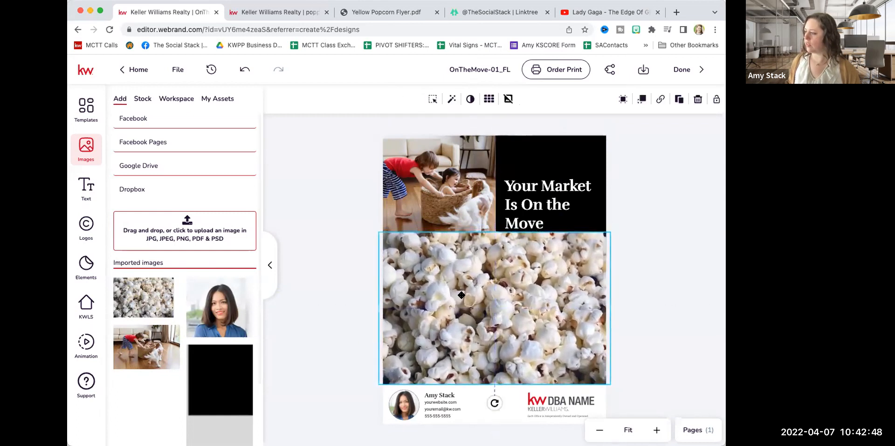
# Compare with the poppin design, then send the flyer's popcorn photo to the bottom layer, behind the text and header.
pyautogui.click(275, 14)
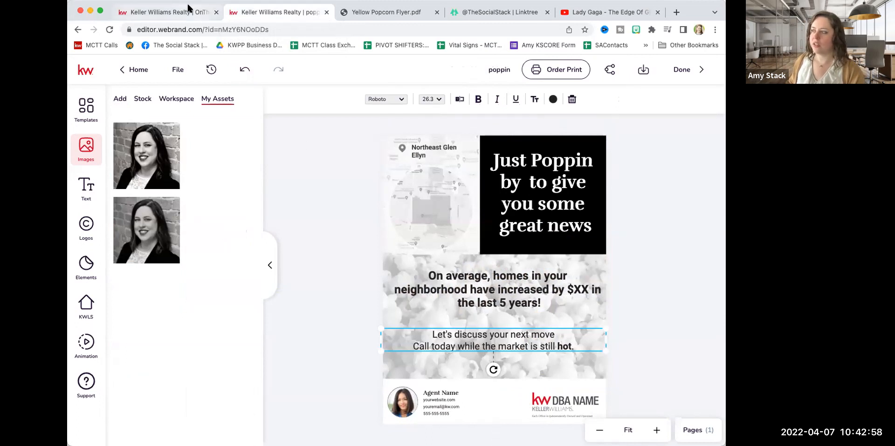
pyautogui.click(170, 14)
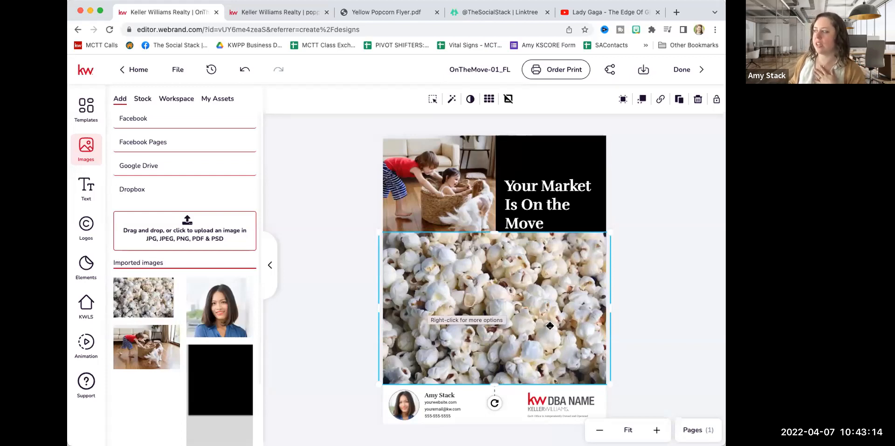
pyautogui.click(642, 100)
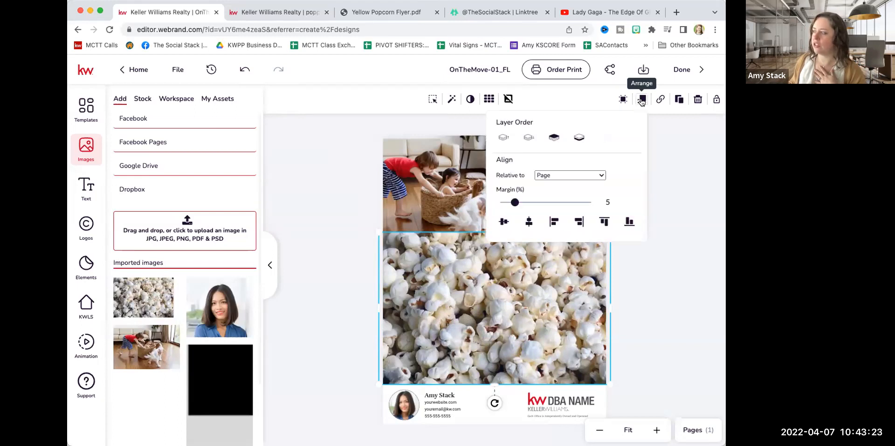
pyautogui.click(580, 138)
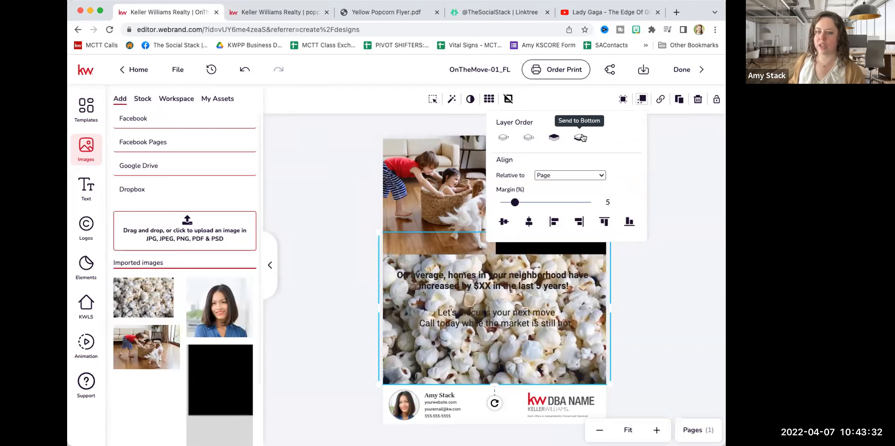
pyautogui.click(712, 182)
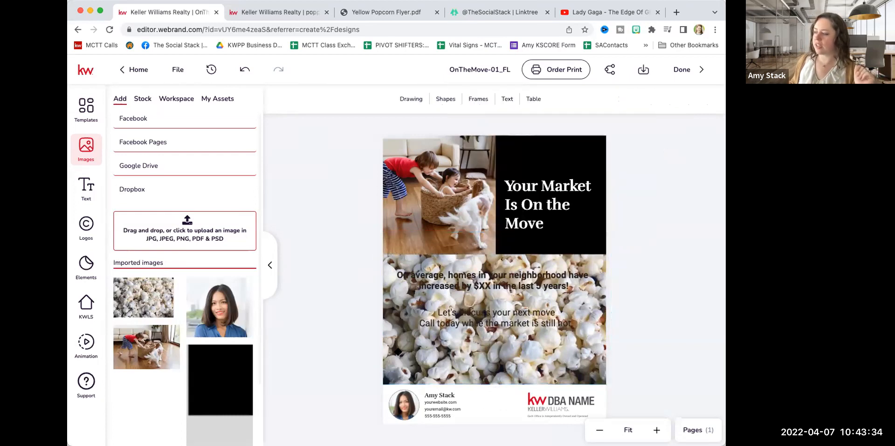
# Apply the Grayscale preset filter to the popcorn background photo.
pyautogui.click(402, 352)
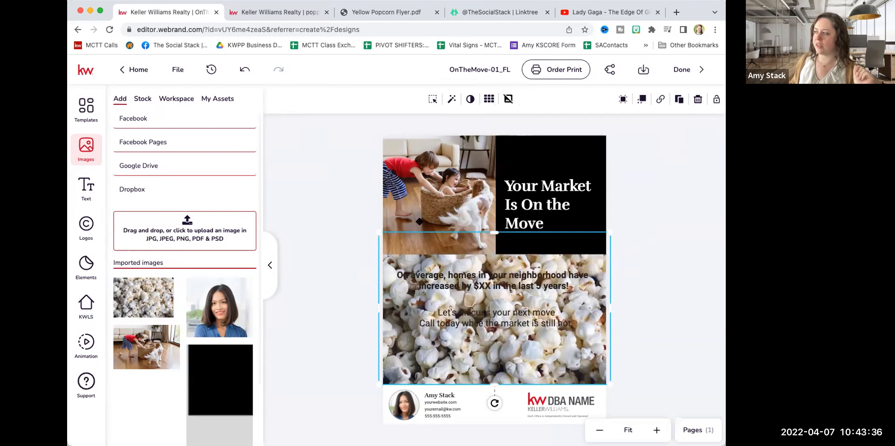
pyautogui.click(450, 103)
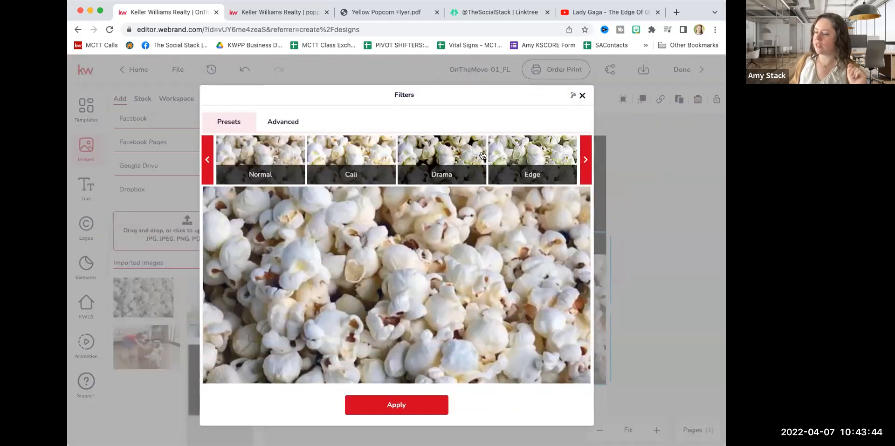
pyautogui.click(584, 156)
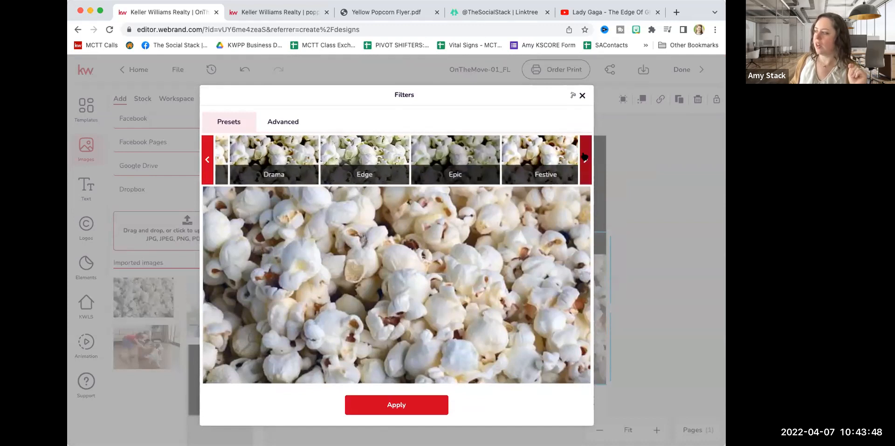
pyautogui.click(584, 156)
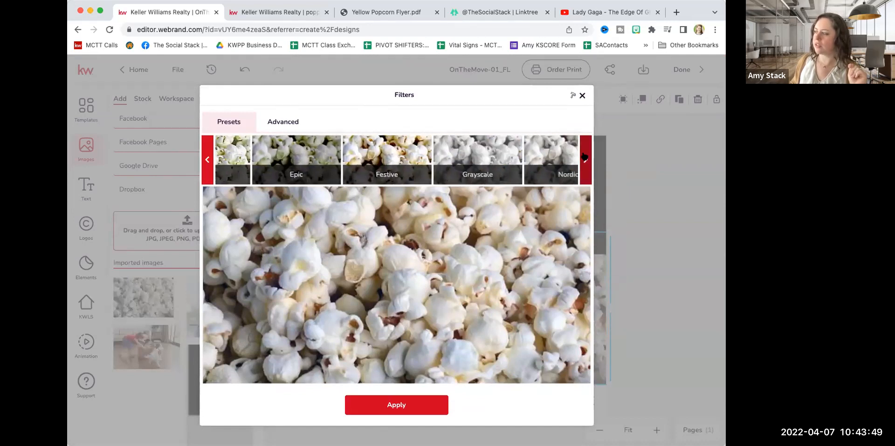
pyautogui.click(451, 160)
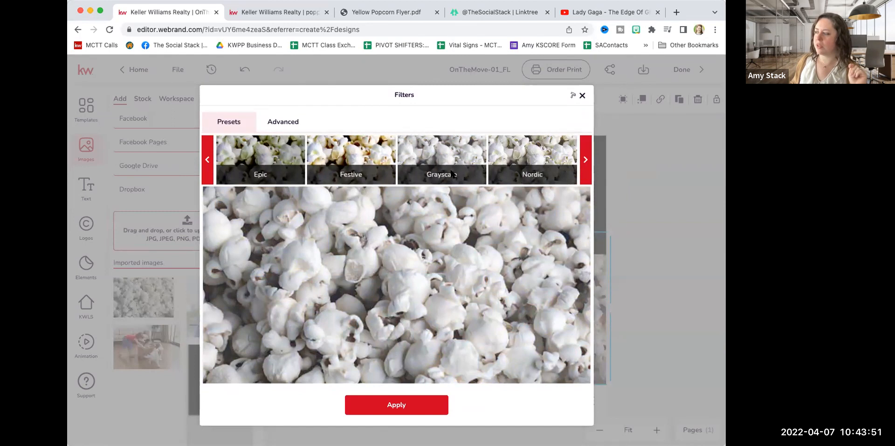
pyautogui.click(403, 402)
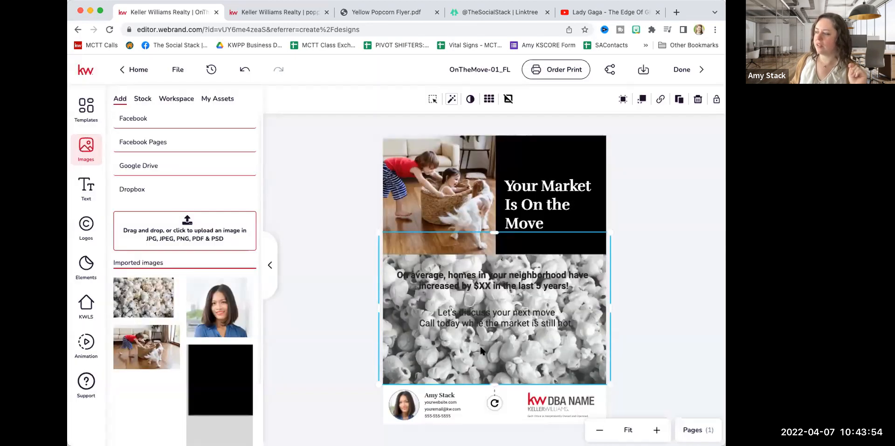
# Compare the background with the poppin design and set the flyer's popcorn photo opacity to 50.
pyautogui.click(287, 15)
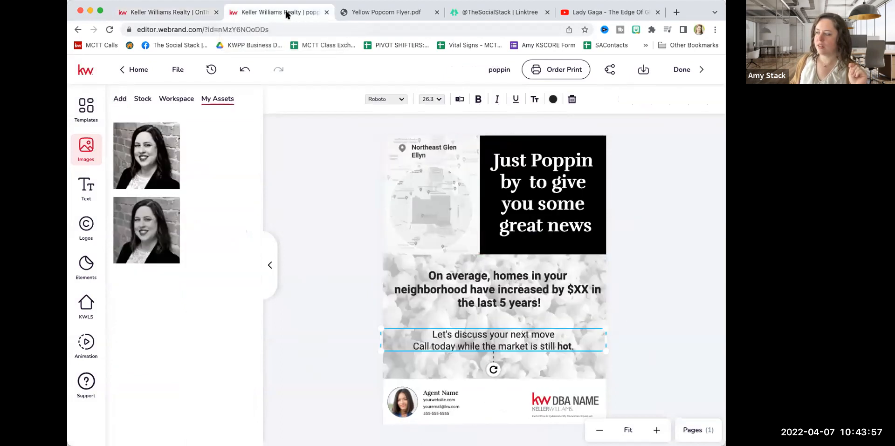
pyautogui.click(196, 13)
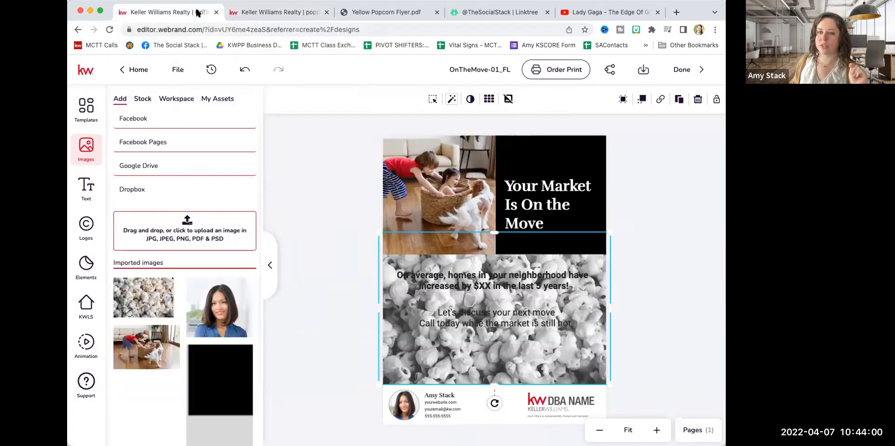
pyautogui.click(270, 13)
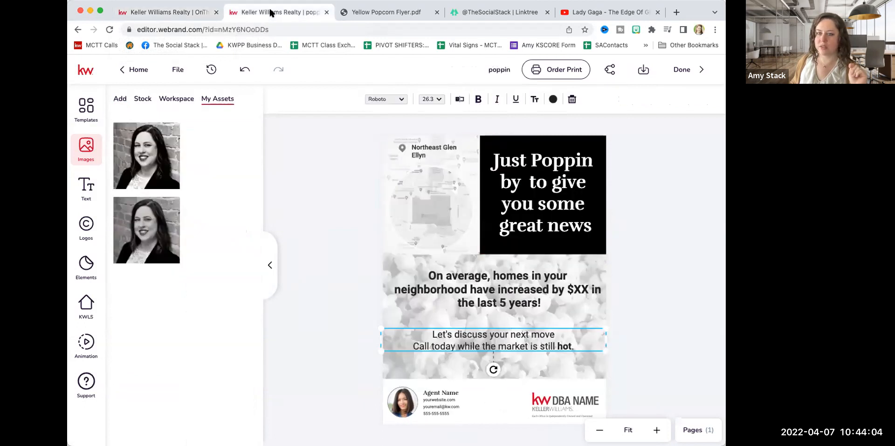
pyautogui.click(177, 11)
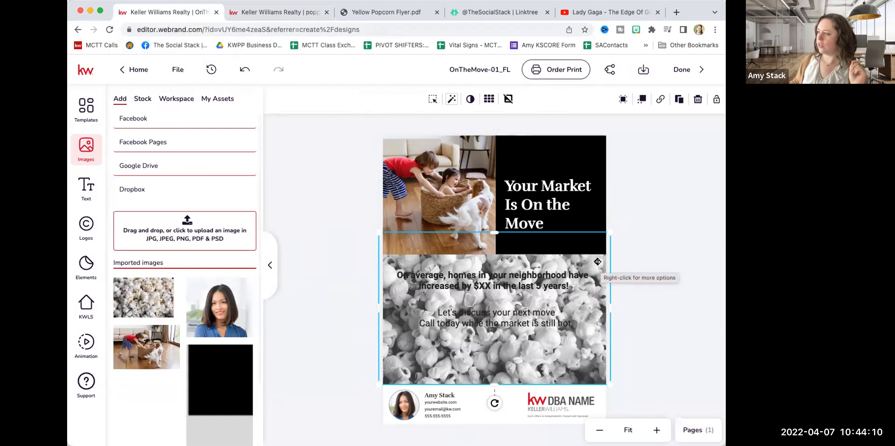
pyautogui.click(470, 99)
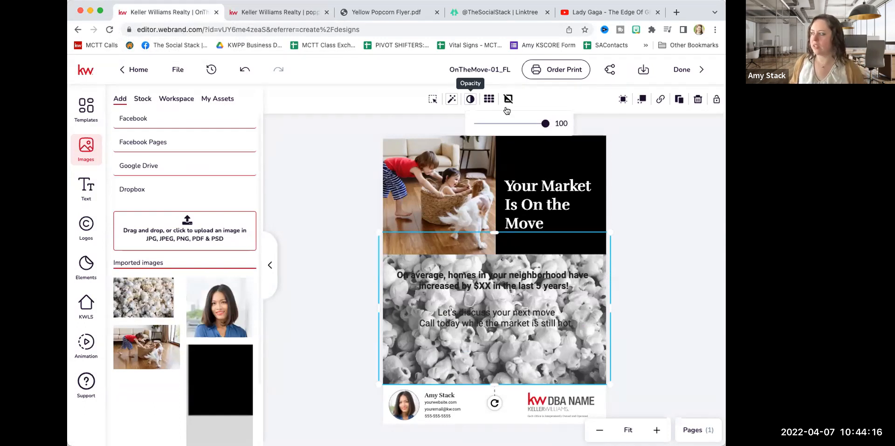
pyautogui.moveTo(544, 124); pyautogui.dragTo(510, 129)
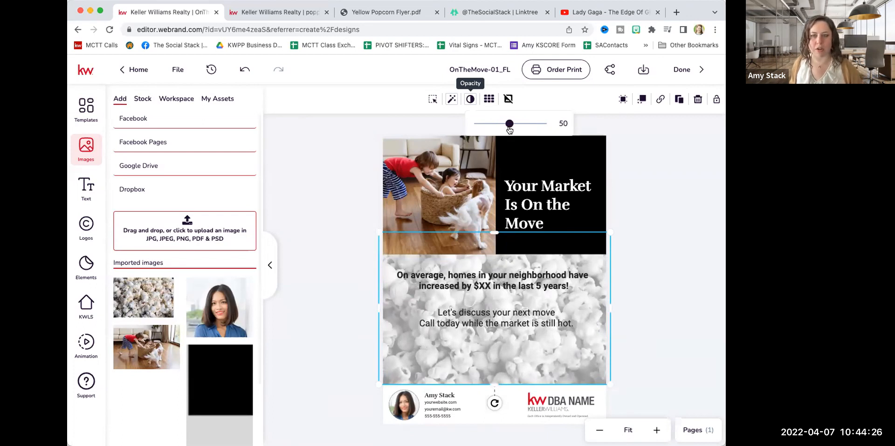
pyautogui.click(328, 233)
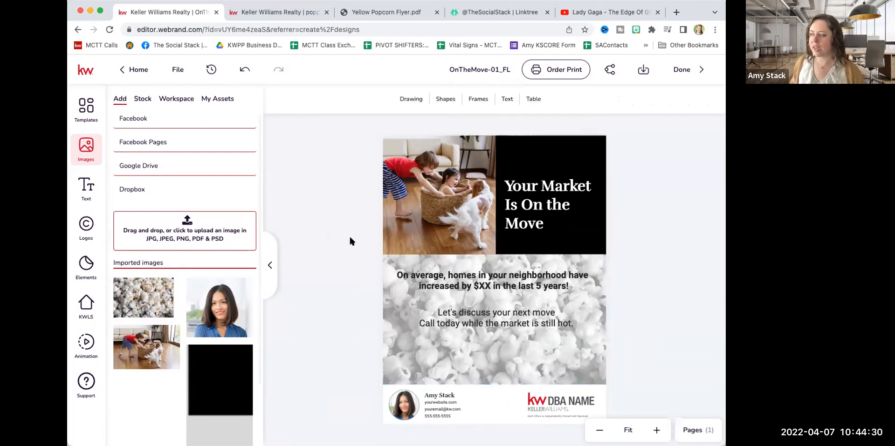
# Move the home-price statement and the call-to-action text slightly lower over the popcorn background.
pyautogui.click(496, 321)
pyautogui.moveTo(496, 321); pyautogui.dragTo(494, 341)
pyautogui.moveTo(490, 286); pyautogui.dragTo(493, 295)
pyautogui.click(659, 222)
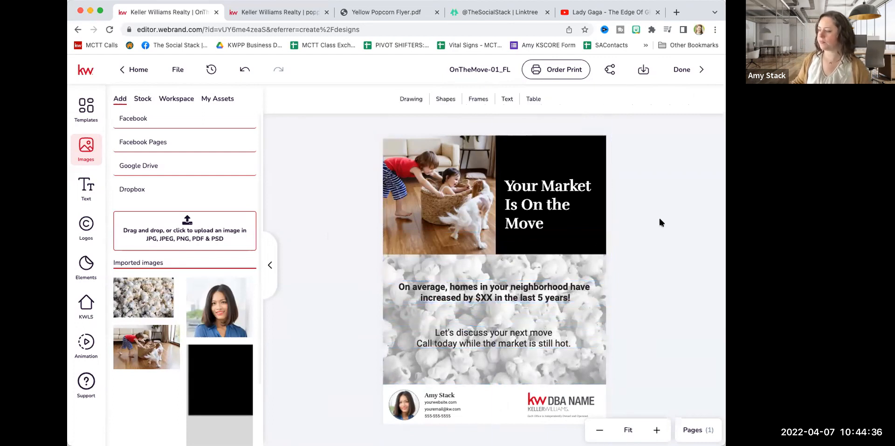
# Copy the headline text "Just Poppin by to give you some great news" from the poppin design.
pyautogui.click(557, 206)
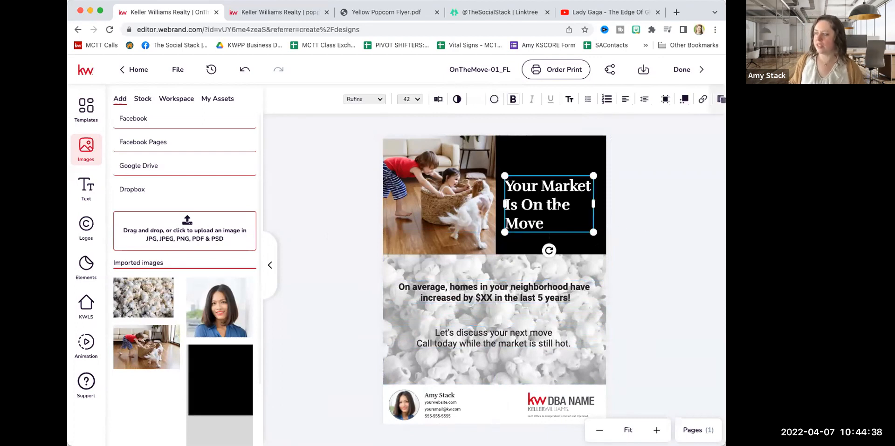
pyautogui.click(298, 12)
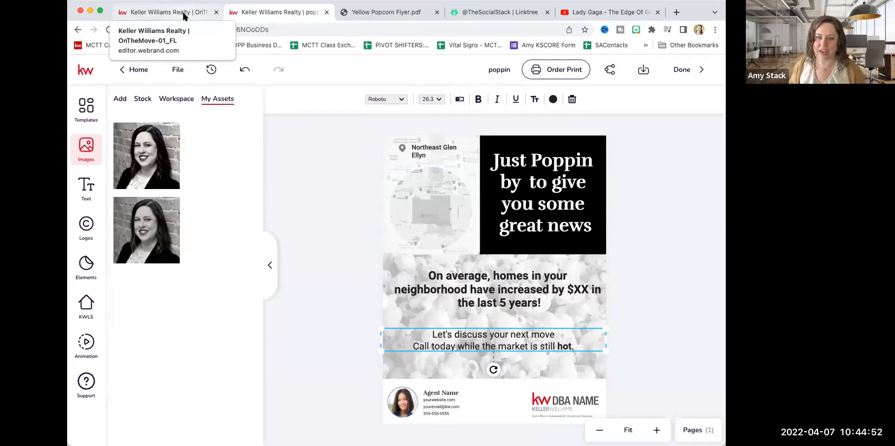
pyautogui.click(535, 164)
pyautogui.click(435, 98)
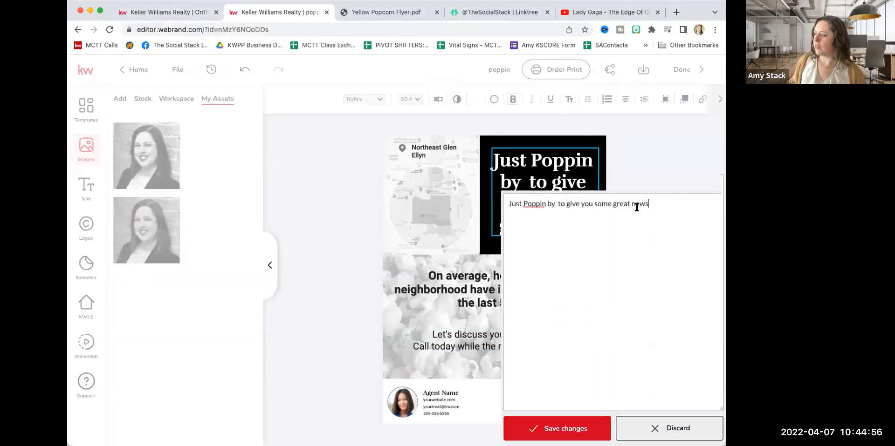
pyautogui.tripleClick(614, 91)
pyautogui.hotkey('ctrl', 'c')
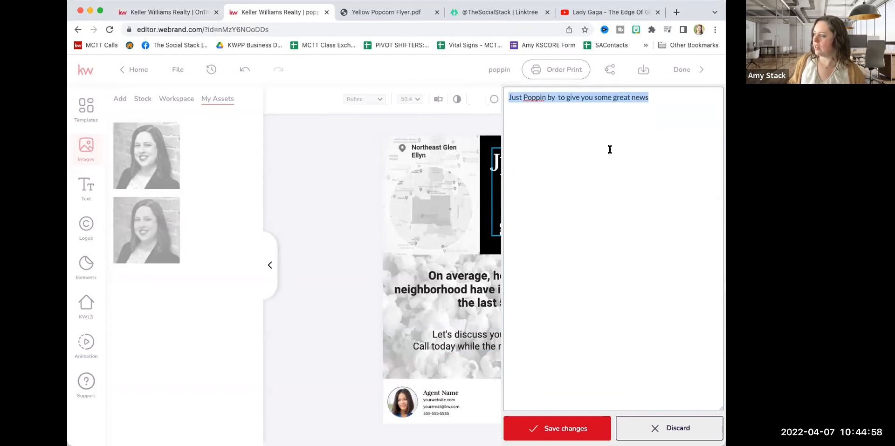
# Replace the OnTheMove-01_FL flyer's headline with the copied "Just Poppin by to give you some great news" and save it.
pyautogui.click(176, 11)
pyautogui.doubleClick(543, 189)
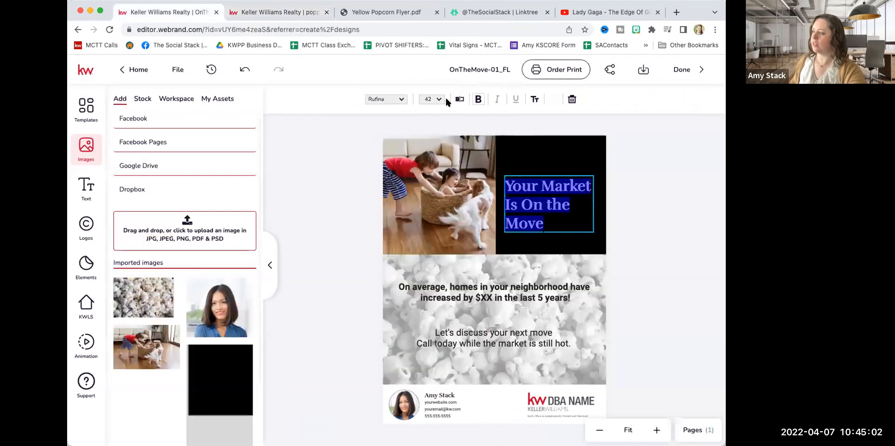
pyautogui.click(458, 99)
pyautogui.moveTo(536, 119); pyautogui.dragTo(497, 94)
pyautogui.hotkey('ctrl', 'v')
pyautogui.click(575, 423)
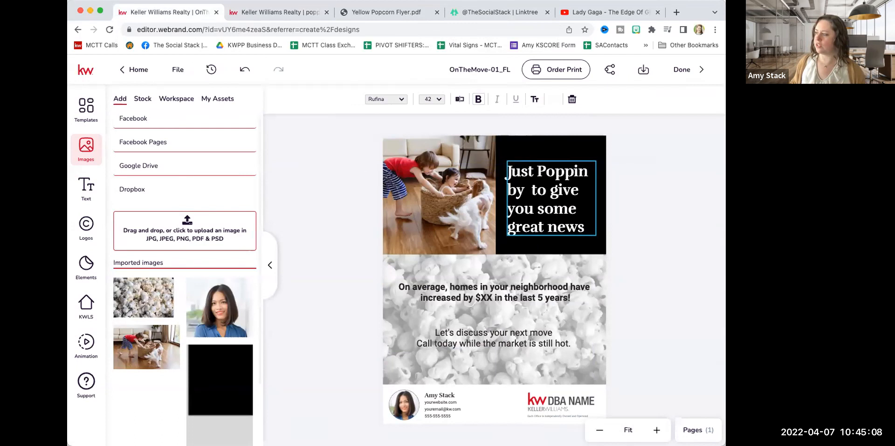
pyautogui.click(661, 251)
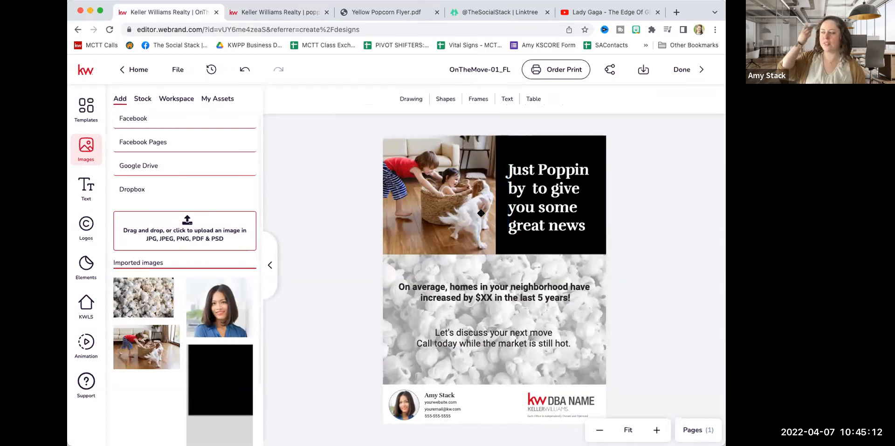
# Save the open headline text in the poppin design and examine its neighborhood map image.
pyautogui.click(291, 16)
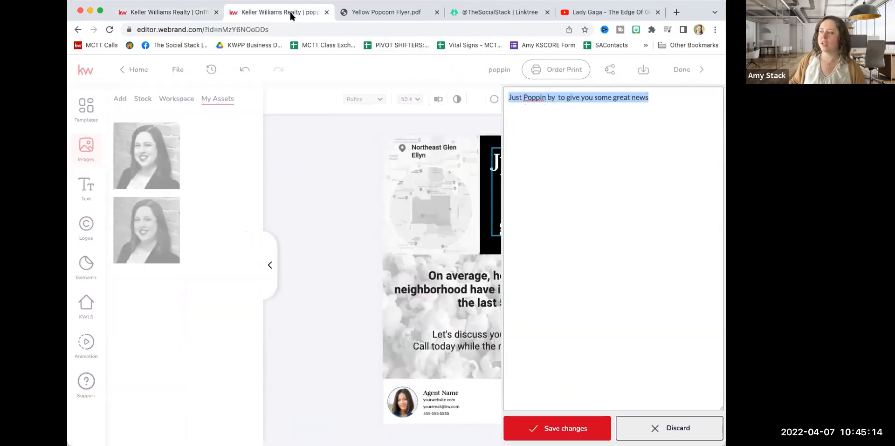
pyautogui.click(555, 427)
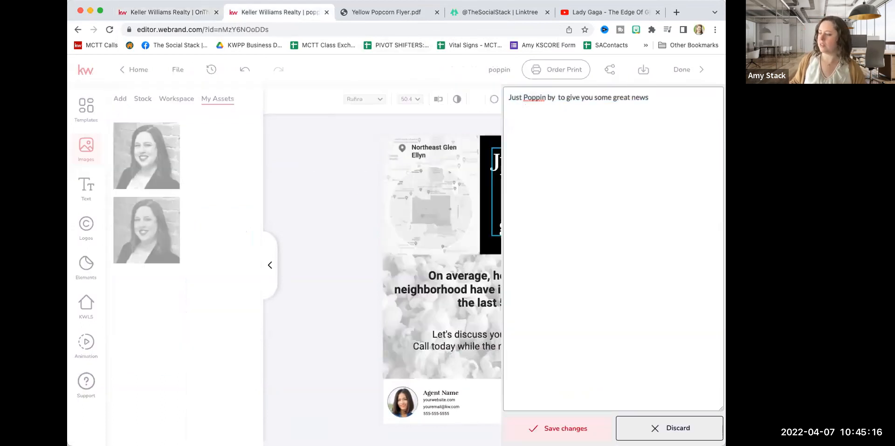
pyautogui.click(416, 194)
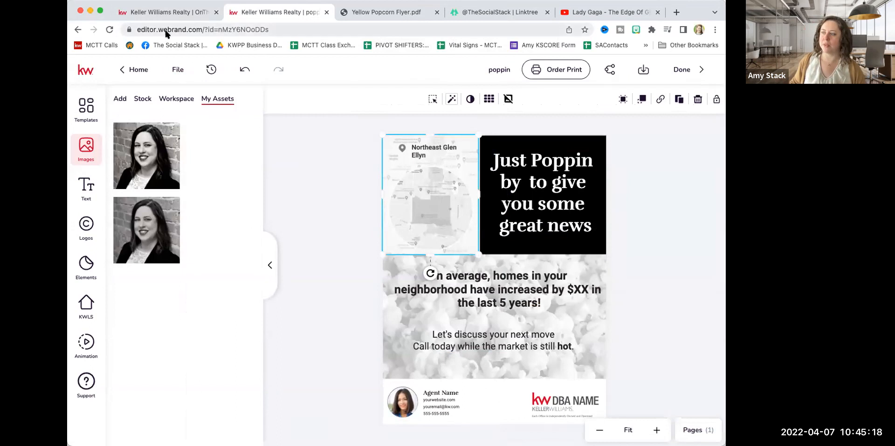
# In the OnTheMove-01_FL flyer, search the KWLS neighborhood snapshots by postal code 60171.
pyautogui.click(157, 9)
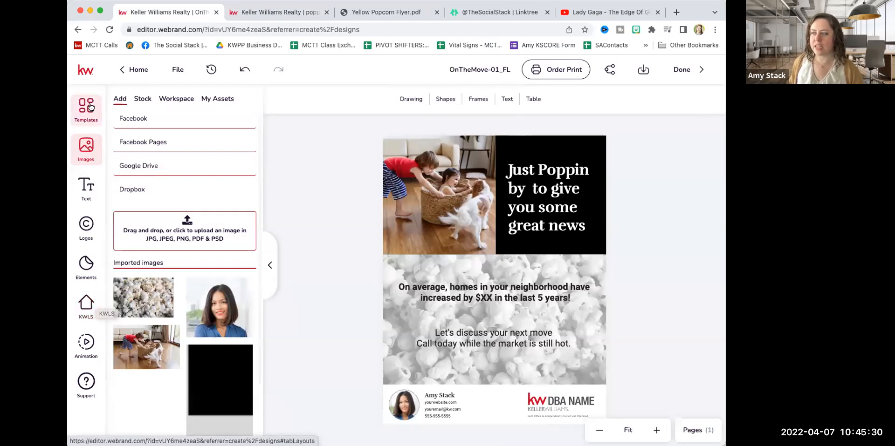
pyautogui.click(85, 306)
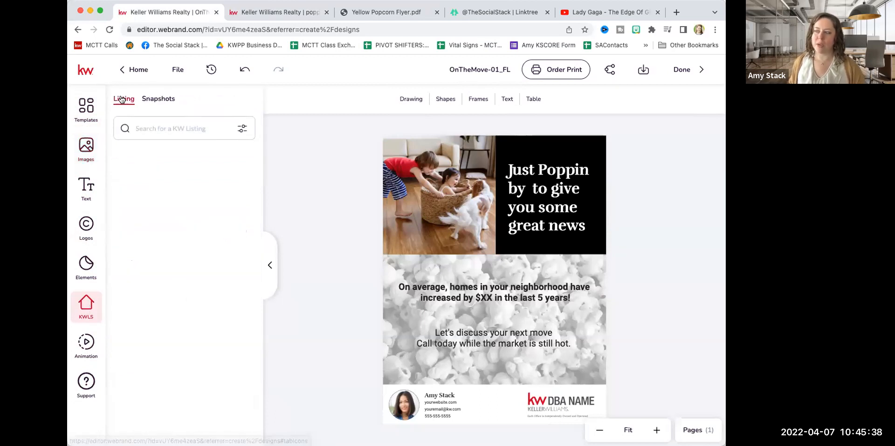
pyautogui.click(153, 102)
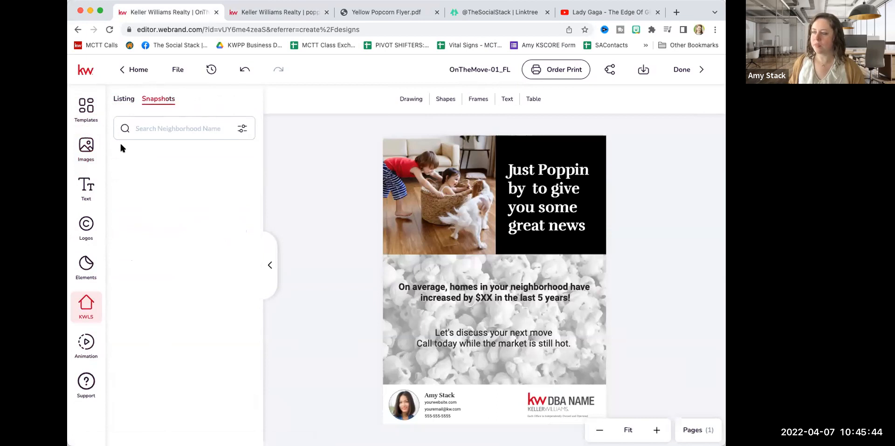
pyautogui.click(167, 128)
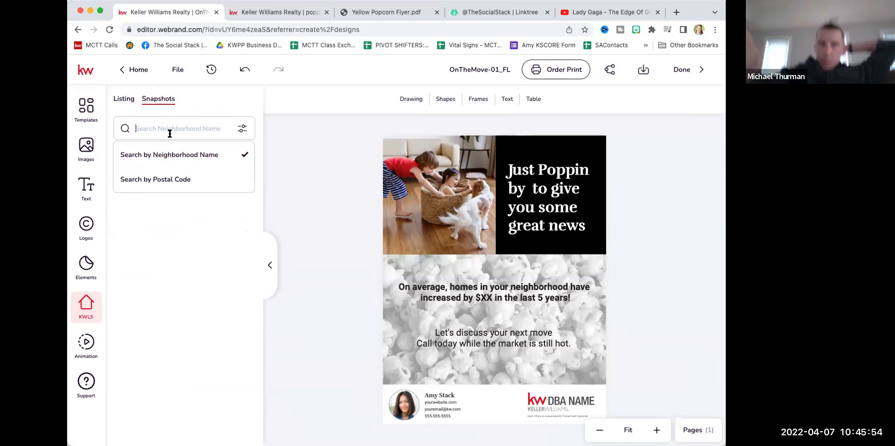
pyautogui.click(165, 186)
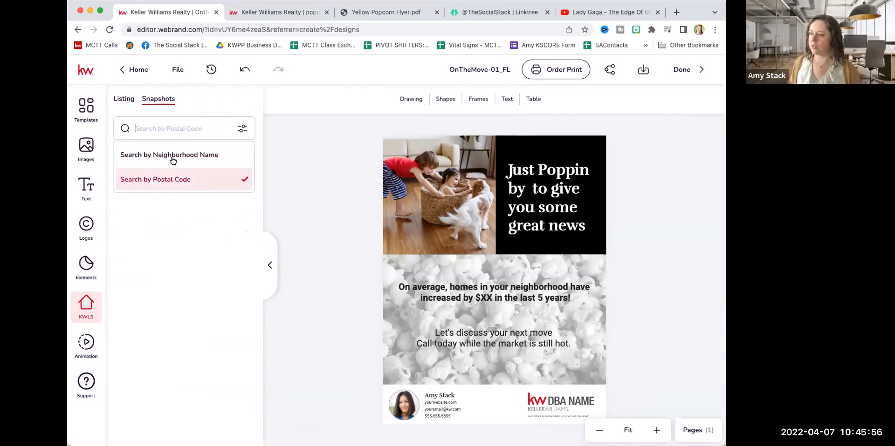
pyautogui.click(173, 131)
pyautogui.write('60171')
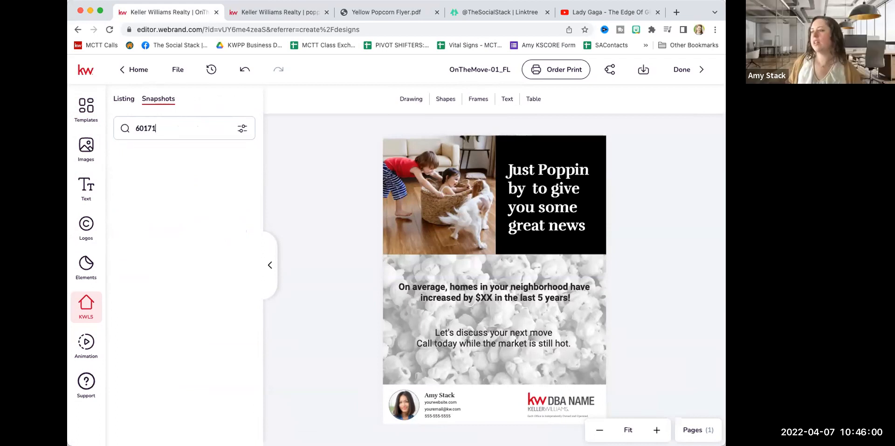
pyautogui.press('Return')
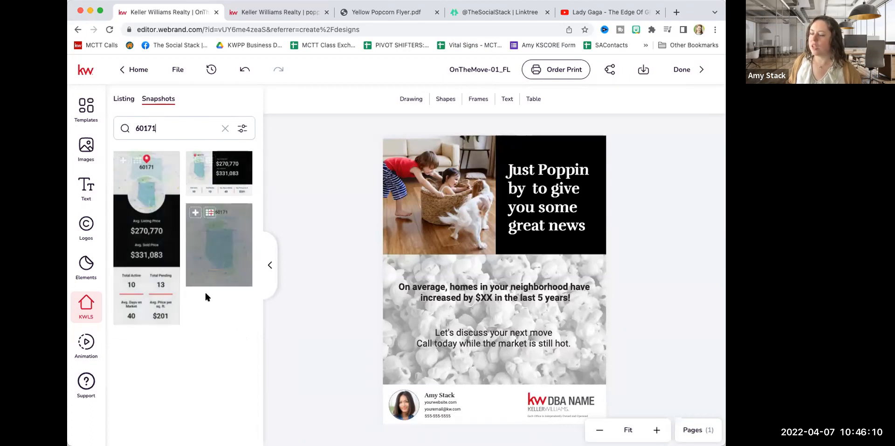
# Switch the snapshot search to neighborhood name and search for "river grove il".
pyautogui.click(225, 128)
pyautogui.click(172, 122)
pyautogui.click(169, 155)
pyautogui.click(171, 123)
pyautogui.write('rivergrove il')
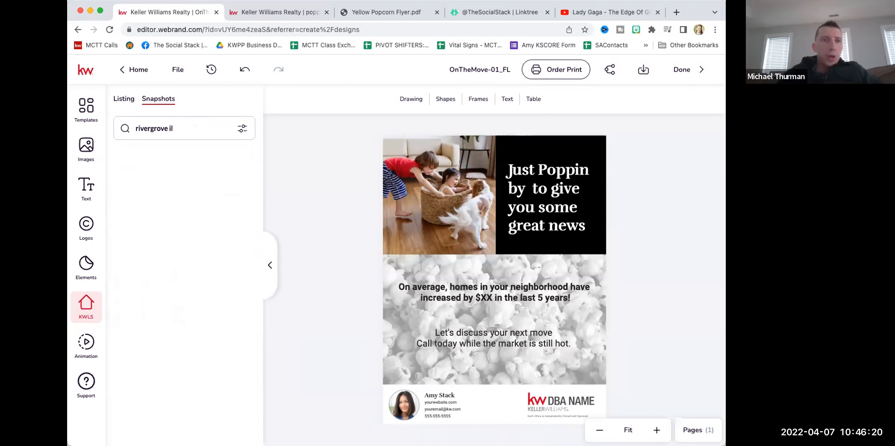
pyautogui.press('Return')
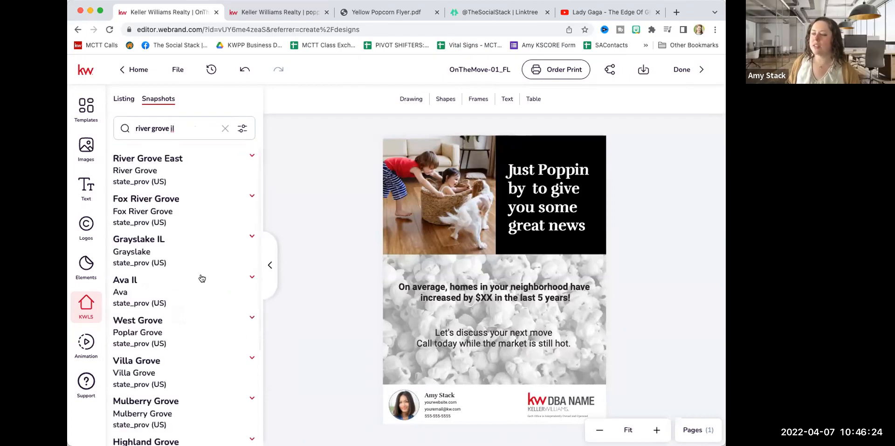
pyautogui.scroll(-1, 200, 278)
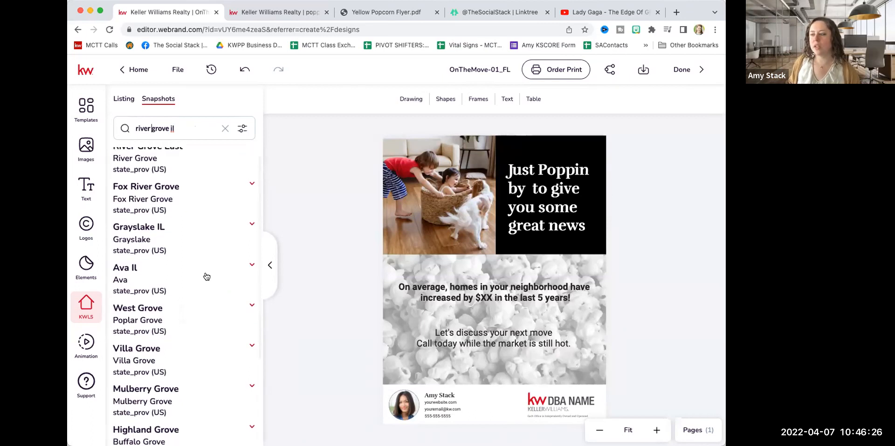
pyautogui.scroll(1, 206, 277)
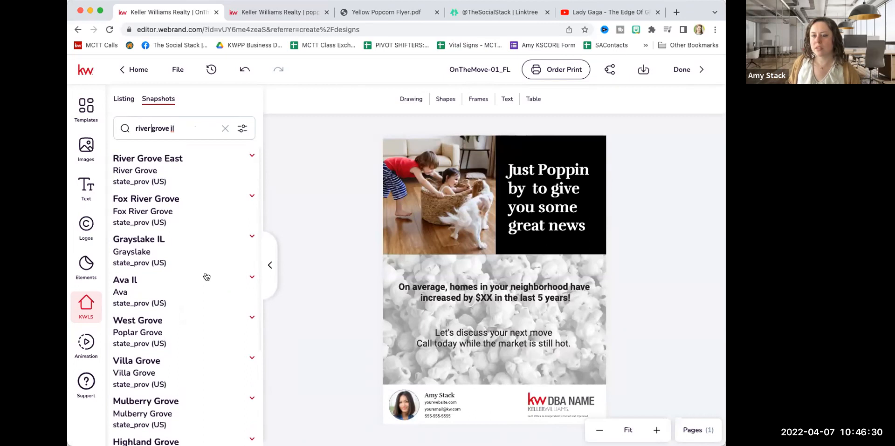
pyautogui.scroll(-1, 207, 277)
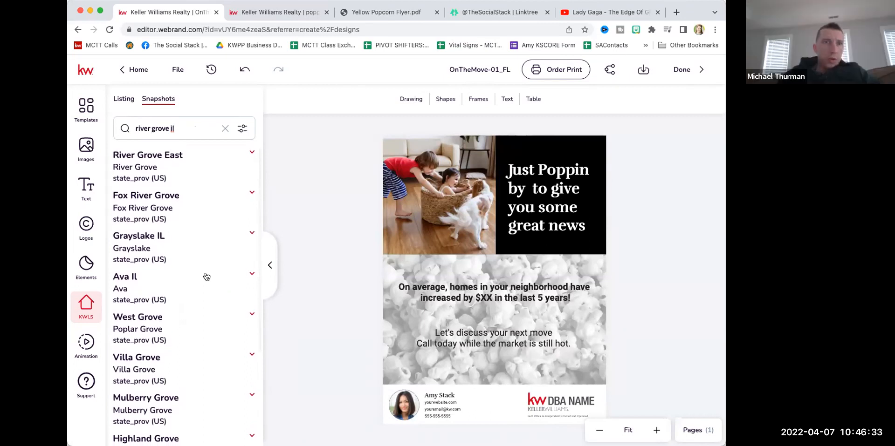
# Expand the River Grove East result and find its plain neighborhood map among the snapshots.
pyautogui.click(251, 155)
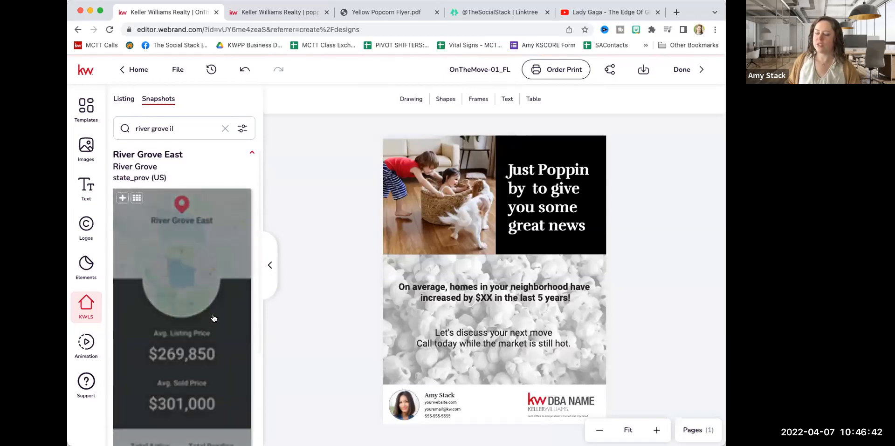
pyautogui.scroll(-6, 214, 319)
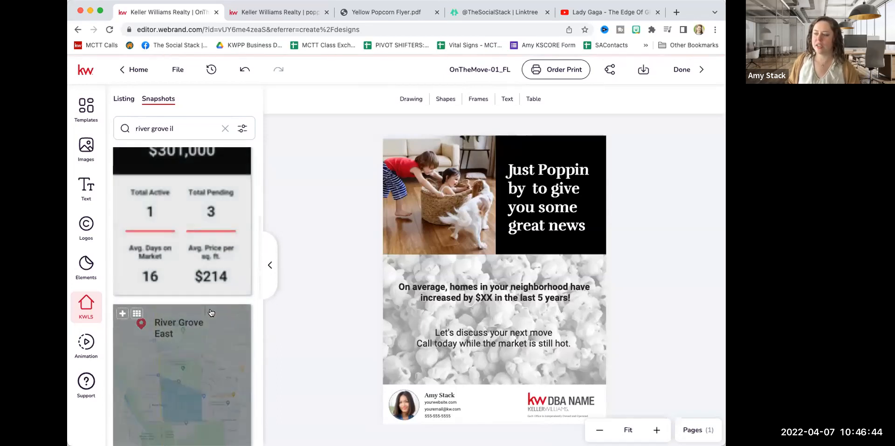
pyautogui.scroll(-3, 211, 312)
pyautogui.scroll(-2, 201, 299)
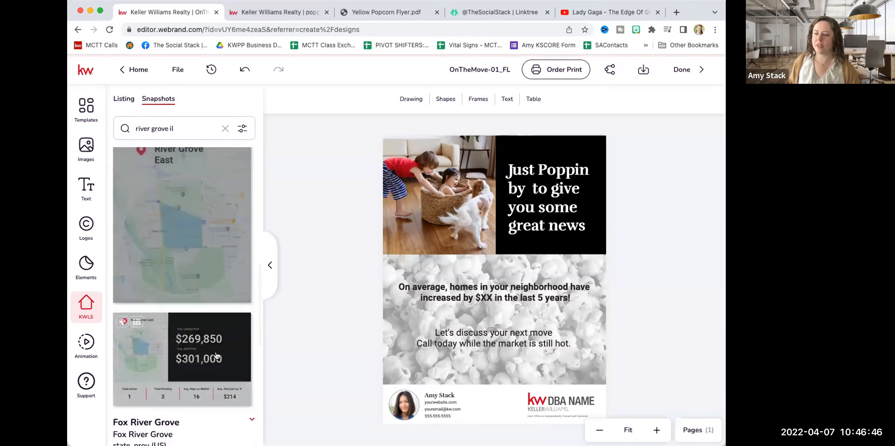
pyautogui.scroll(2, 205, 348)
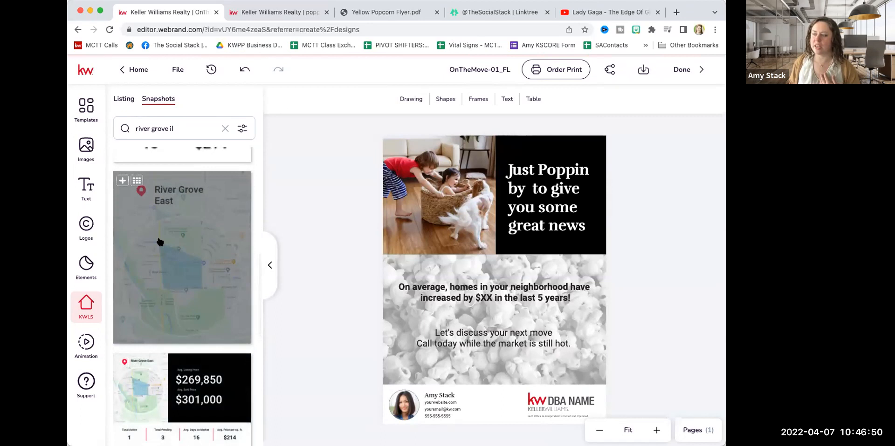
# Resize the family photo's frame to fit the area between the page edges and the black headline panel.
pyautogui.click(454, 194)
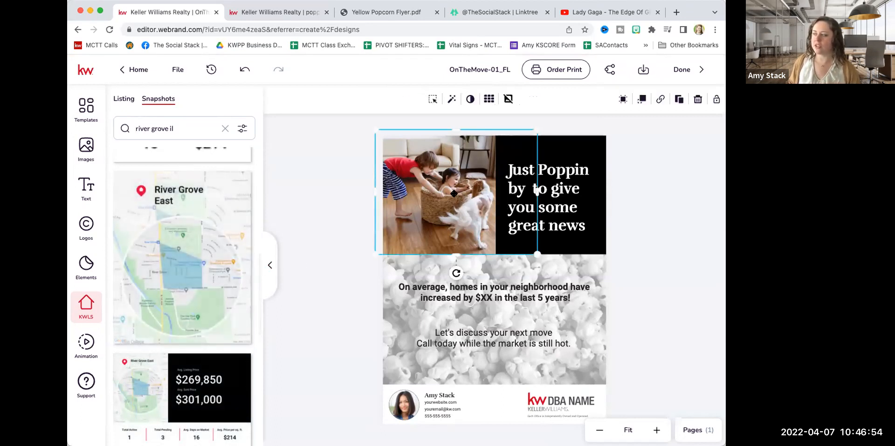
pyautogui.moveTo(537, 192); pyautogui.dragTo(497, 193)
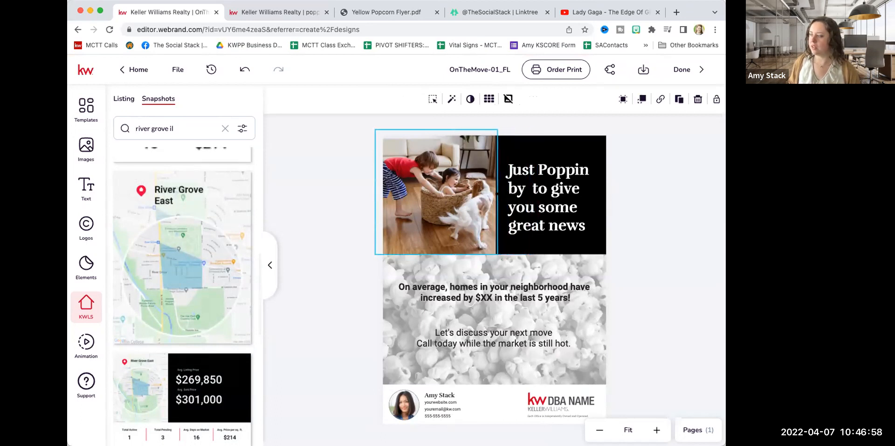
pyautogui.moveTo(373, 193); pyautogui.dragTo(381, 194)
pyautogui.moveTo(439, 132); pyautogui.dragTo(440, 136)
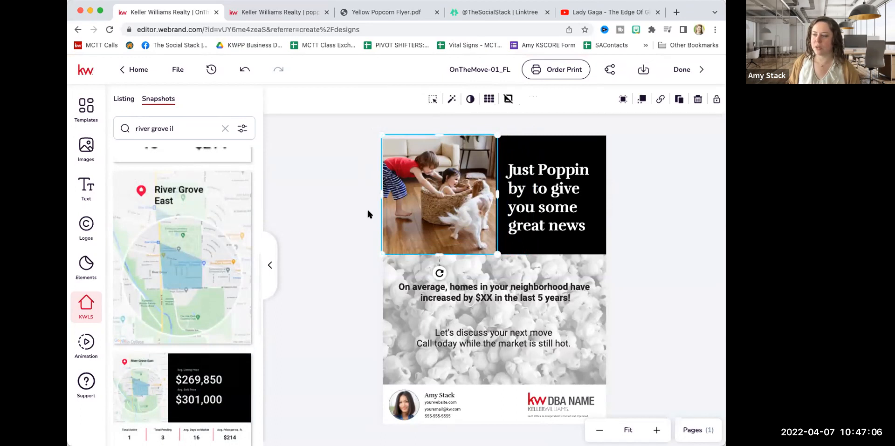
# Replace the family photo with the River Grove East map and reposition it within the frame so the full neighborhood title shows.
pyautogui.moveTo(169, 229)
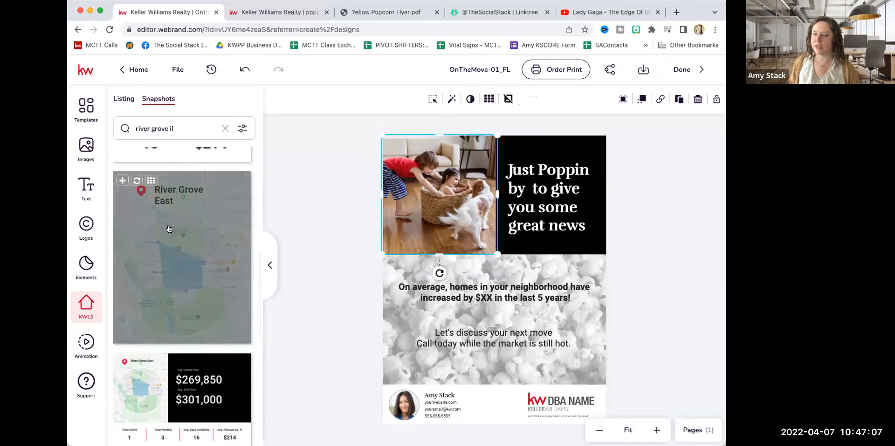
pyautogui.click(135, 181)
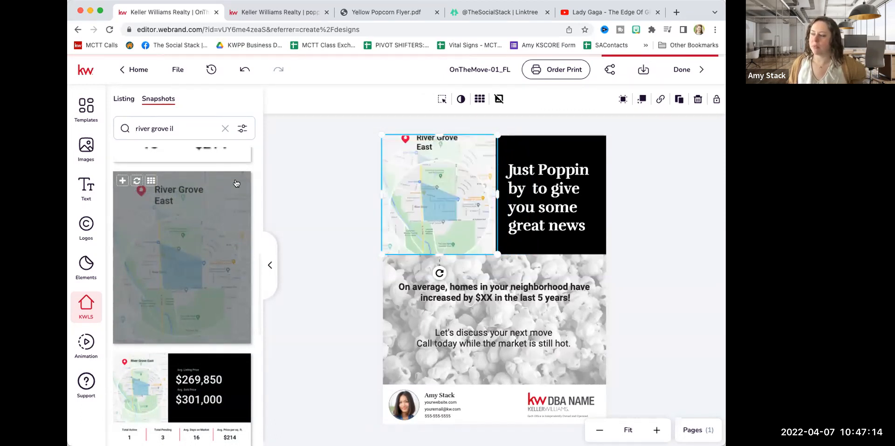
pyautogui.click(339, 185)
pyautogui.doubleClick(428, 185)
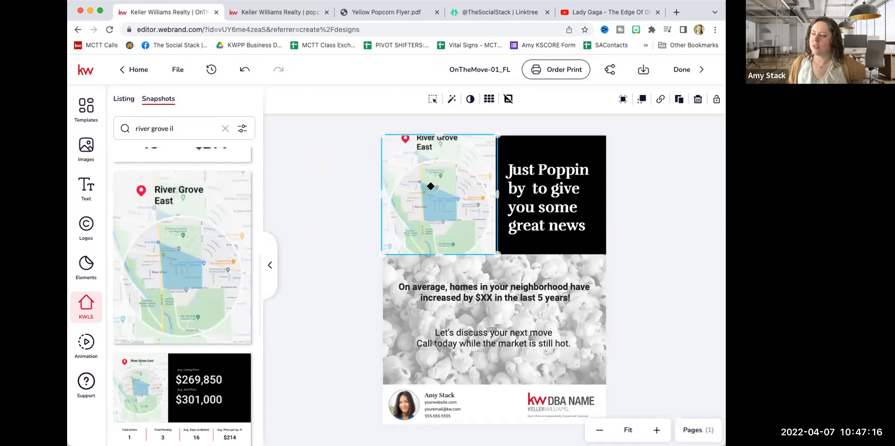
pyautogui.moveTo(437, 182); pyautogui.dragTo(437, 190)
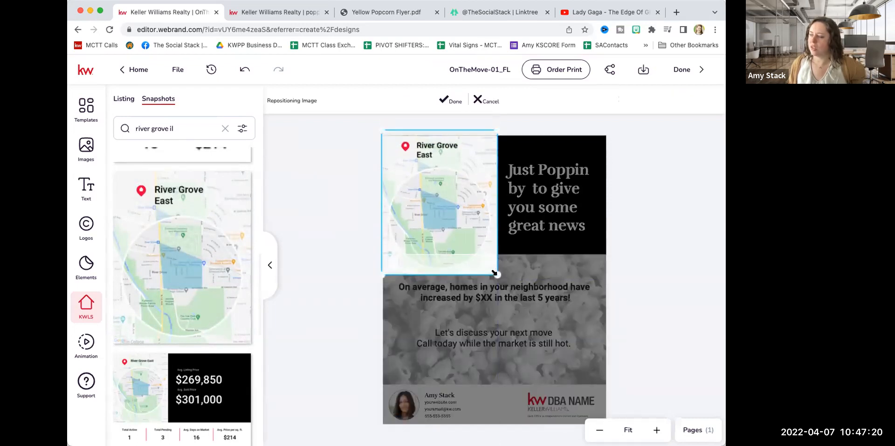
pyautogui.click(450, 101)
# Adjust the map frame so its edge meets the black headline panel, and accept the map's position inside it.
pyautogui.moveTo(498, 254); pyautogui.dragTo(430, 256)
pyautogui.moveTo(480, 195); pyautogui.dragTo(460, 189)
pyautogui.doubleClick(458, 188)
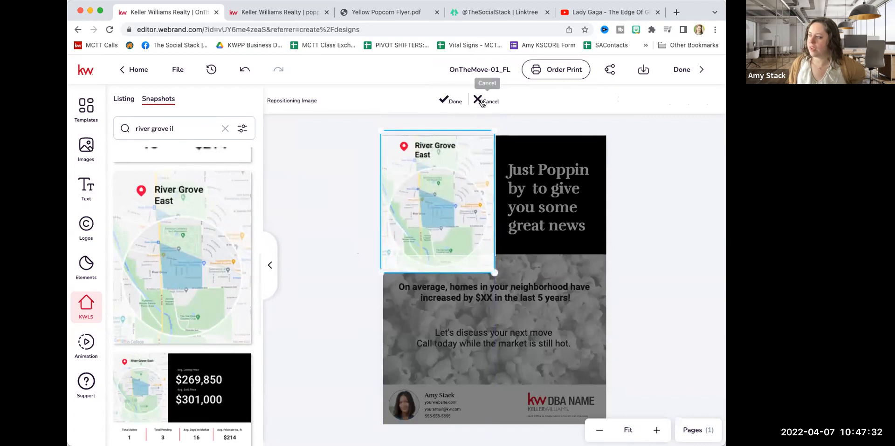
pyautogui.click(450, 100)
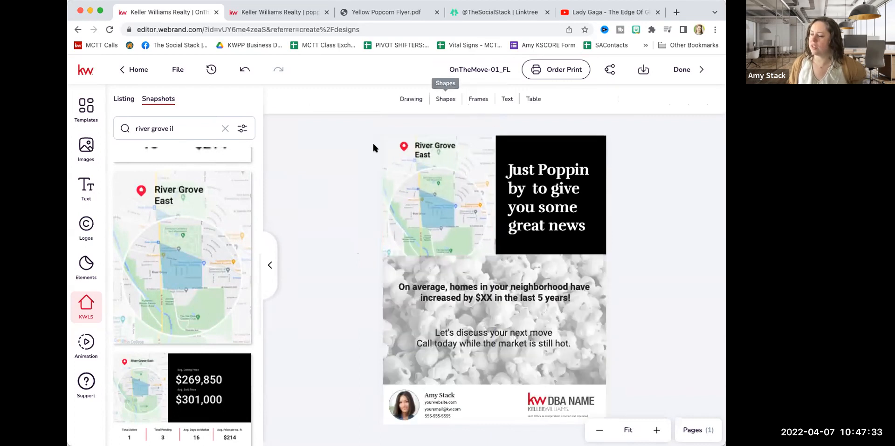
# Apply the Grayscale preset filter to the River Grove East map.
pyautogui.click(432, 218)
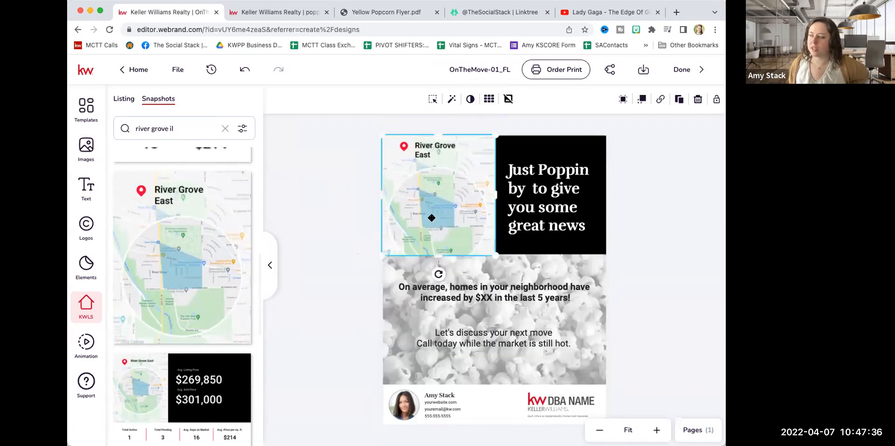
pyautogui.click(451, 100)
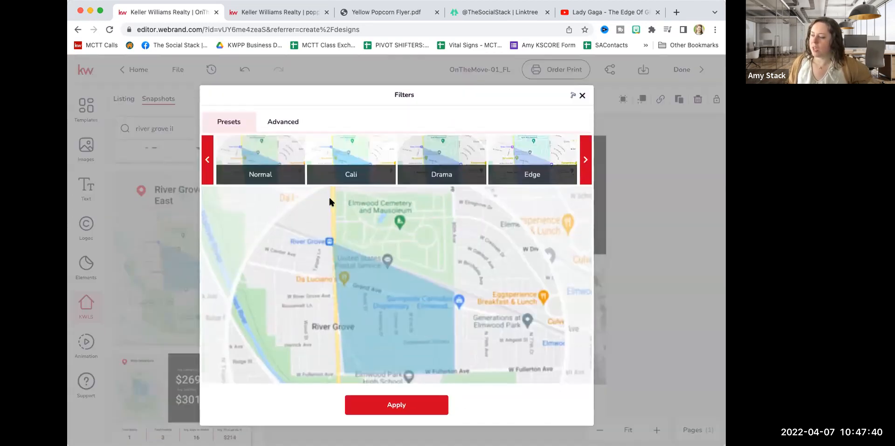
pyautogui.click(583, 158)
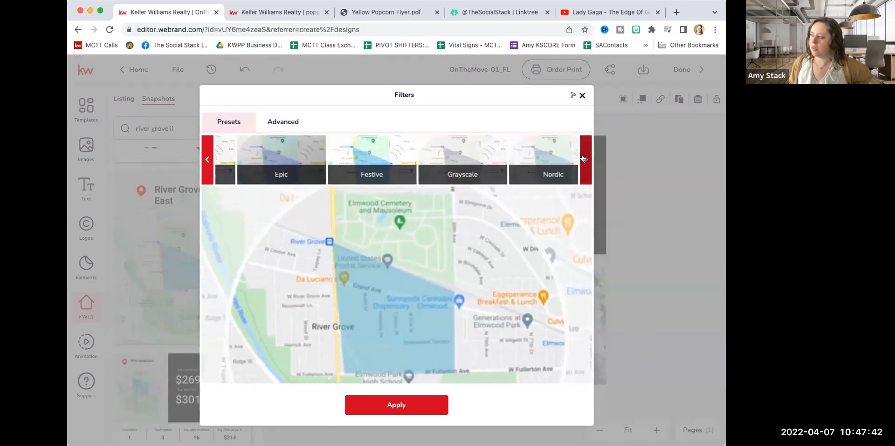
pyautogui.click(469, 157)
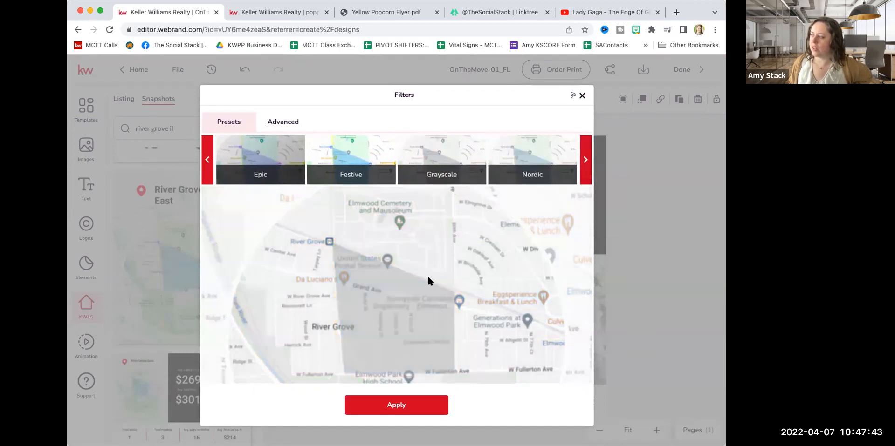
pyautogui.click(416, 410)
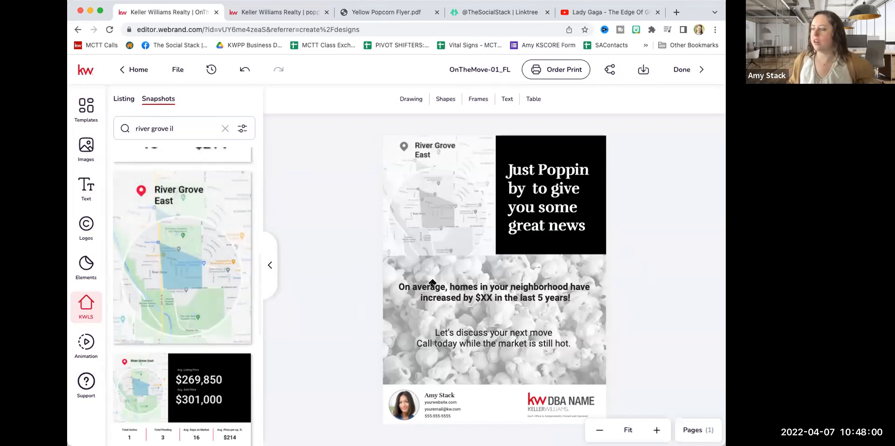
pyautogui.doubleClick(518, 288)
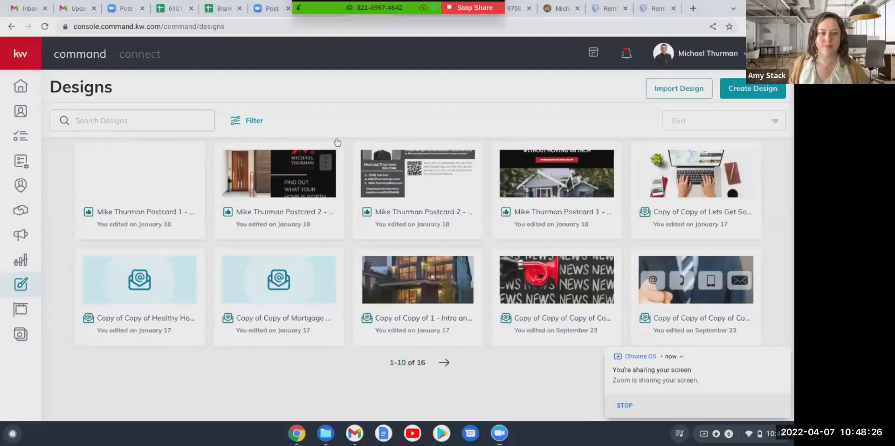
# Switch to connectMLS, close the open rental listing, and launch Infosparks from the home page tools to open its area selection.
pyautogui.click(563, 7)
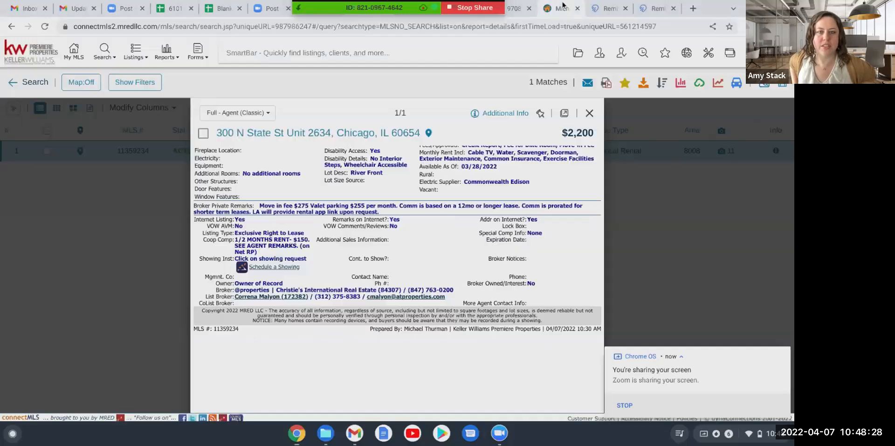
pyautogui.click(590, 114)
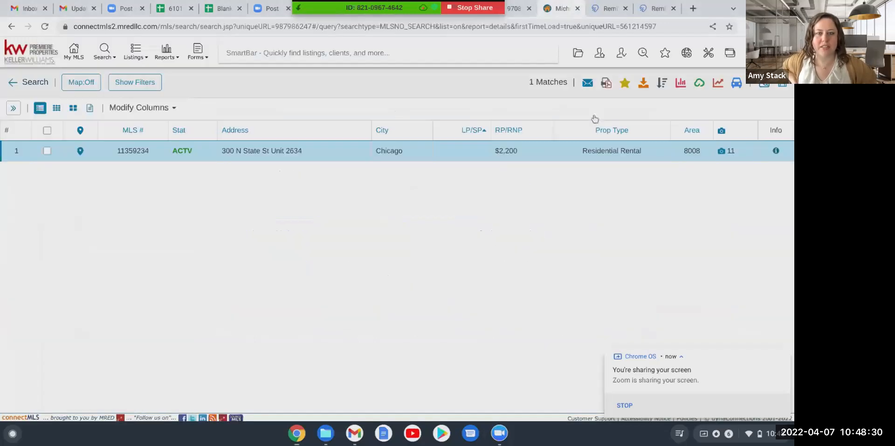
pyautogui.click(72, 54)
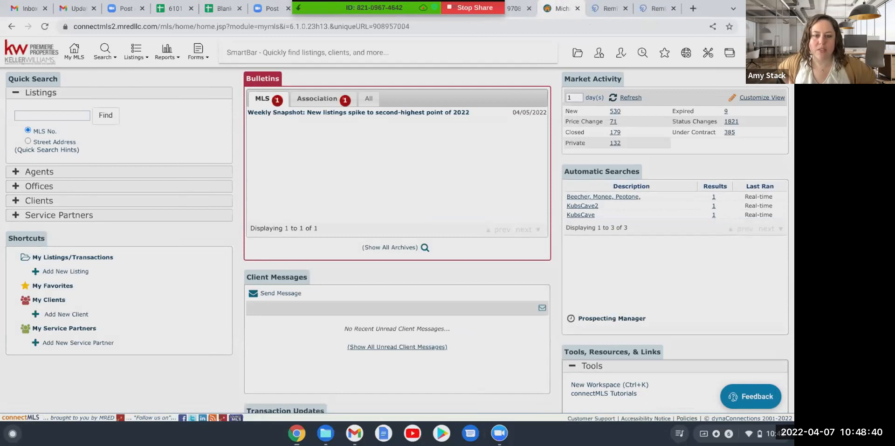
pyautogui.scroll(-5, 400, 240)
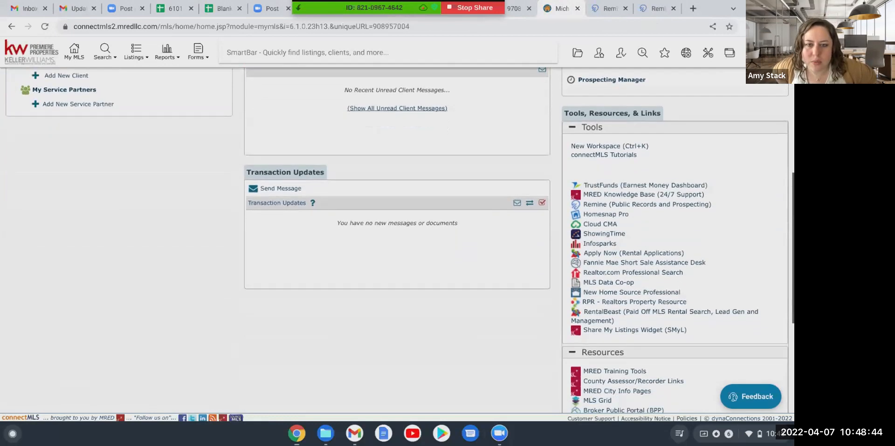
pyautogui.scroll(-1, 491, 148)
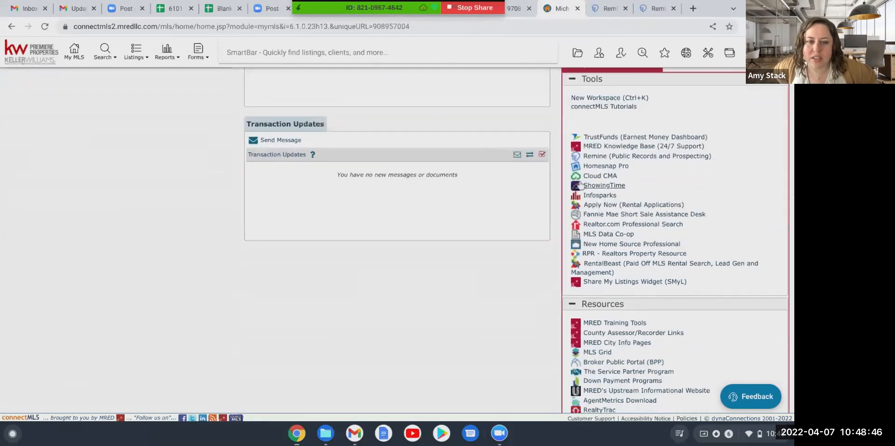
pyautogui.click(586, 195)
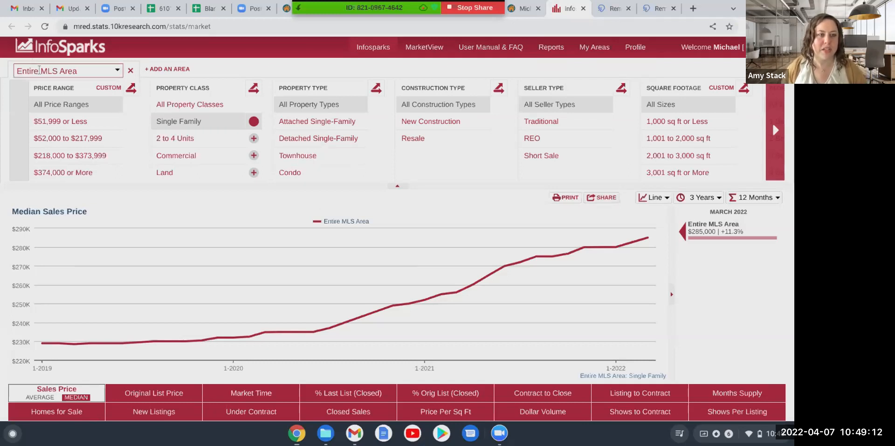
pyautogui.click(46, 71)
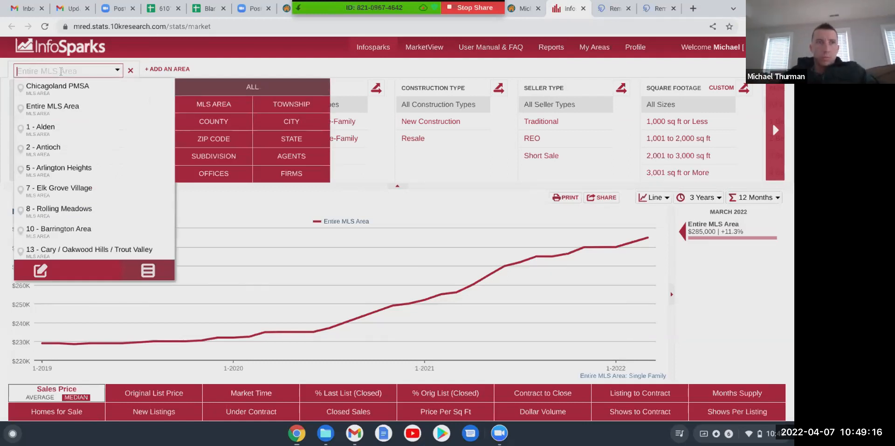
pyautogui.write('East')
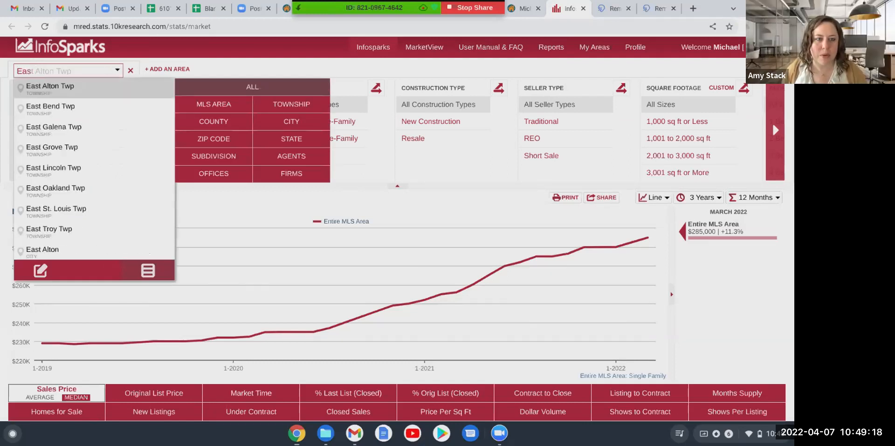
pyautogui.press('BackSpace')
pyautogui.press('BackSpace')
pyautogui.press('BackSpace')
pyautogui.press('BackSpace')
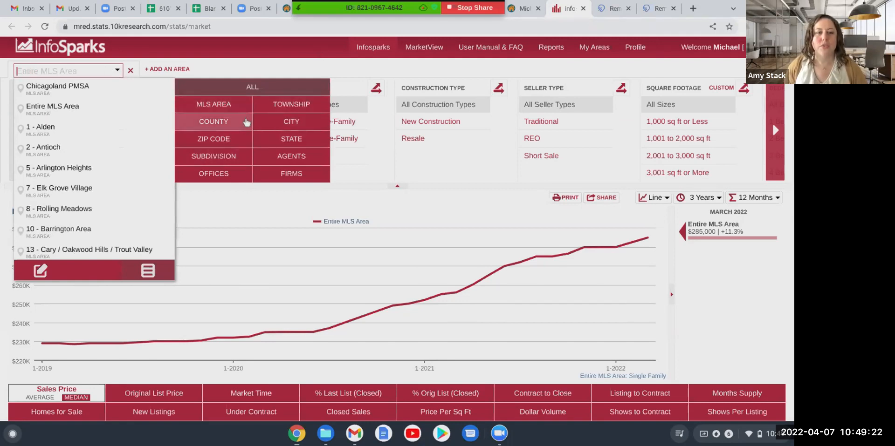
# Limit the area choices to cities and set the chart's area to River Grove.
pyautogui.click(270, 121)
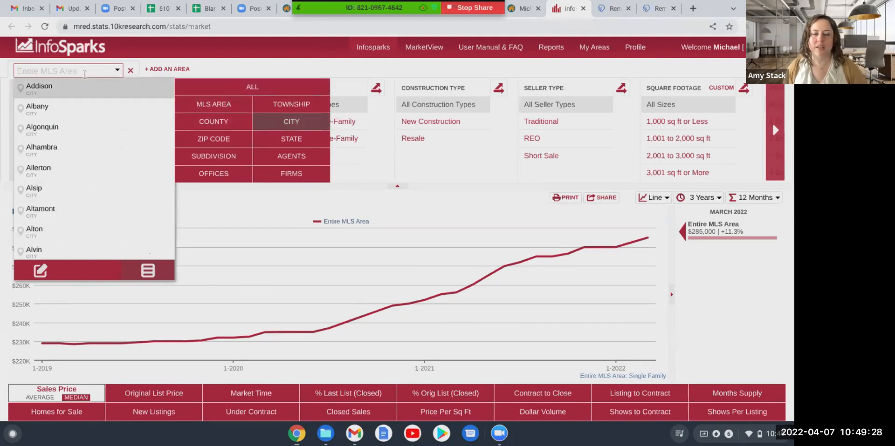
pyautogui.click(223, 142)
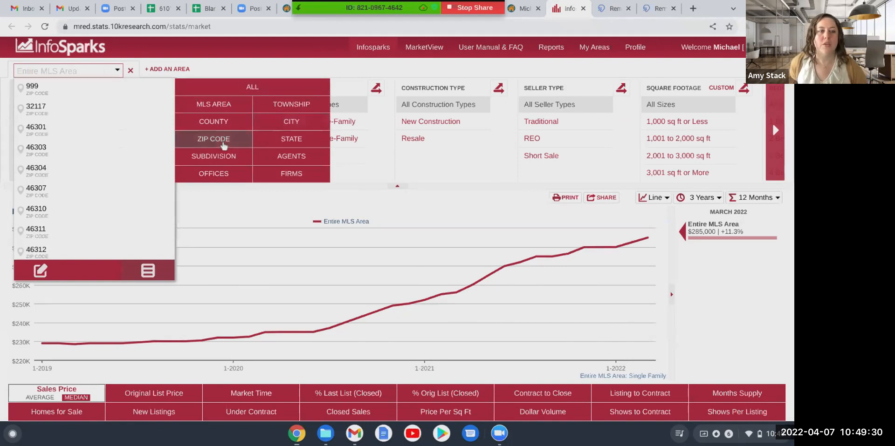
pyautogui.click(298, 126)
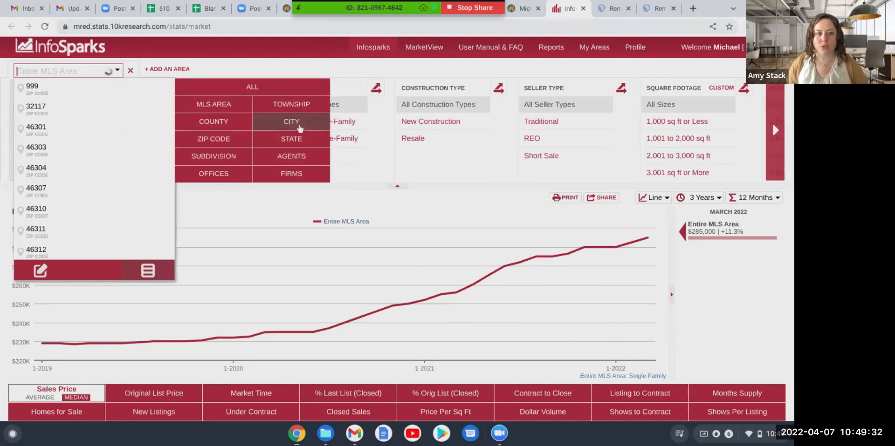
pyautogui.write('River g')
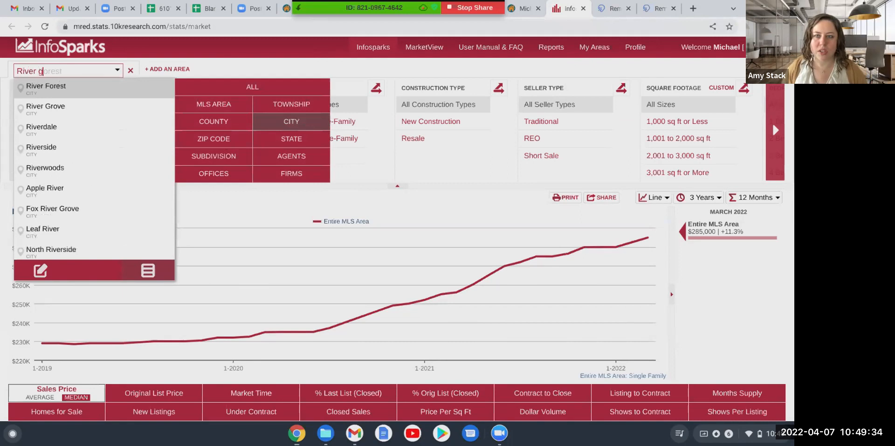
pyautogui.click(55, 93)
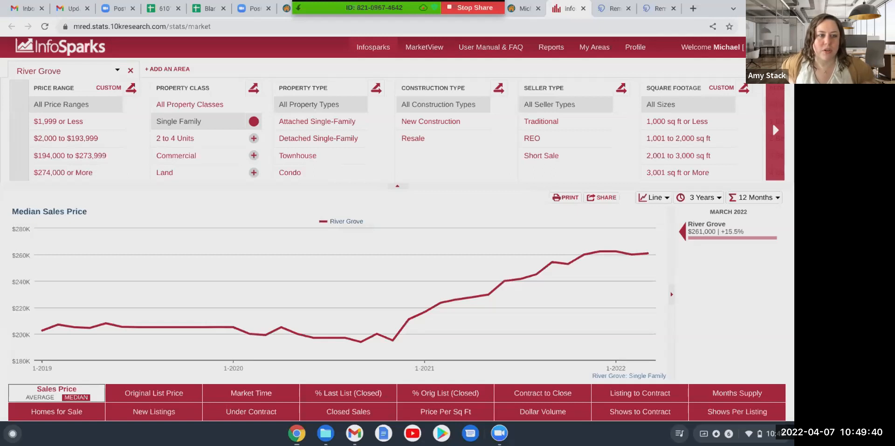
# Show the average instead of the median sales price in the River Grove chart.
pyautogui.moveTo(493, 237)
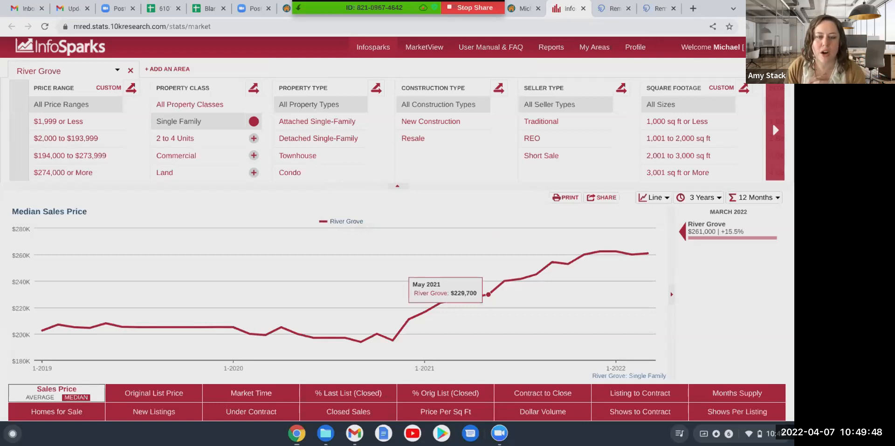
pyautogui.scroll(-3, 396, 233)
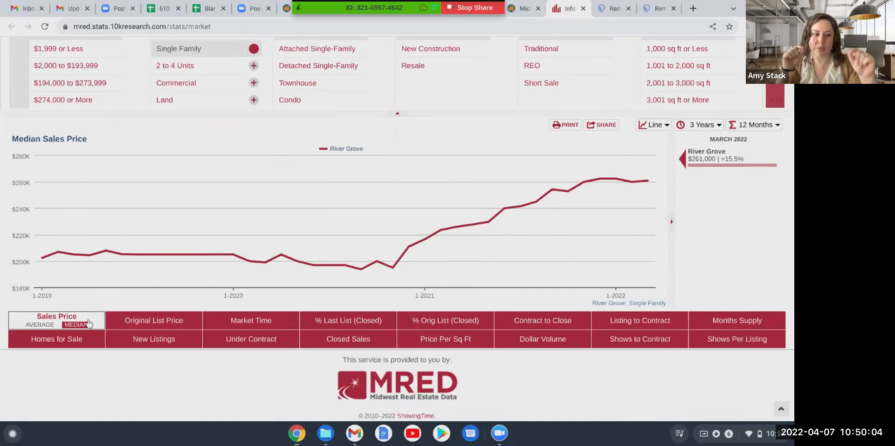
pyautogui.click(41, 325)
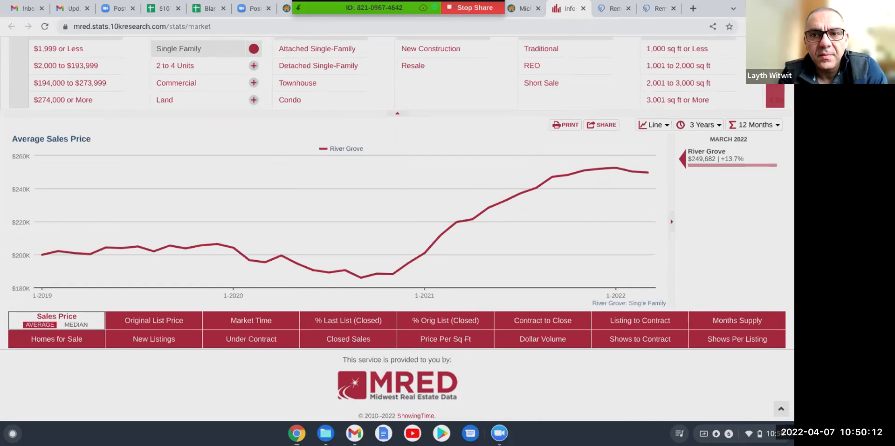
# Review River Grove's average and median market time, and return to the average sales price chart.
pyautogui.click(277, 322)
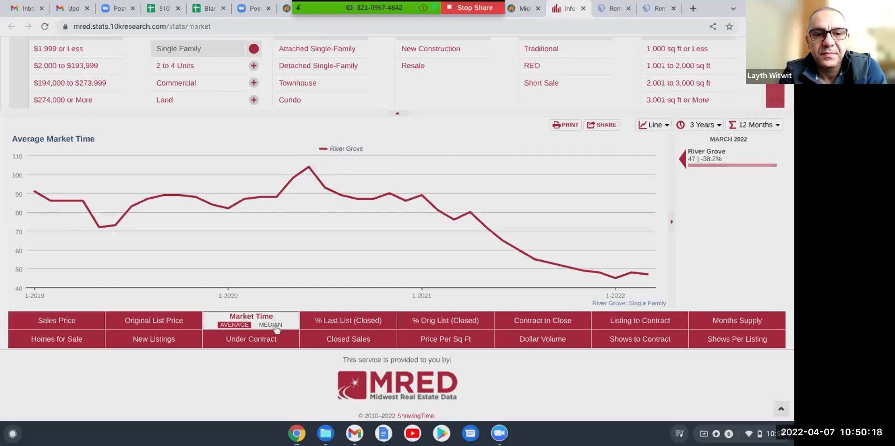
pyautogui.click(276, 325)
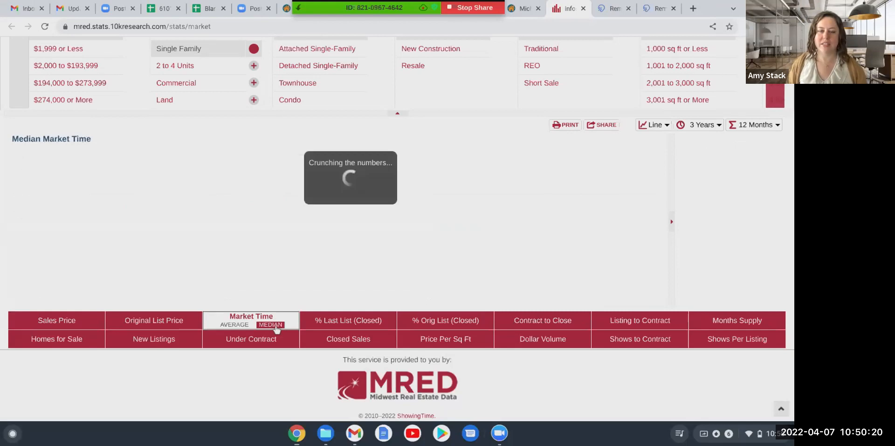
pyautogui.click(239, 325)
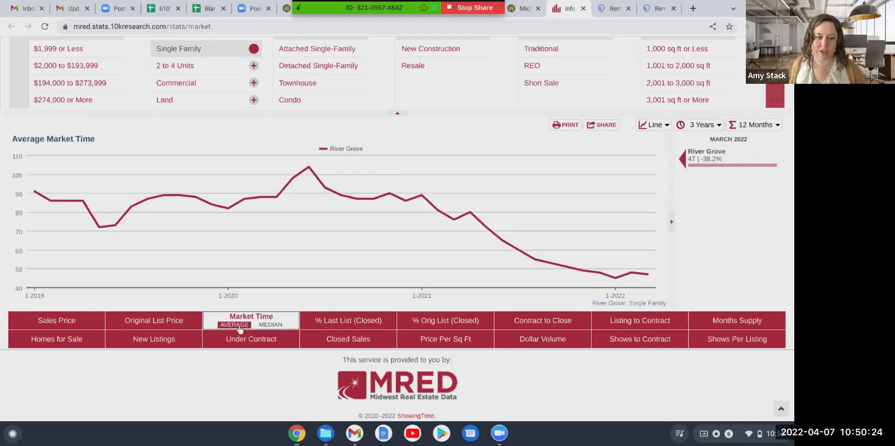
pyautogui.click(89, 321)
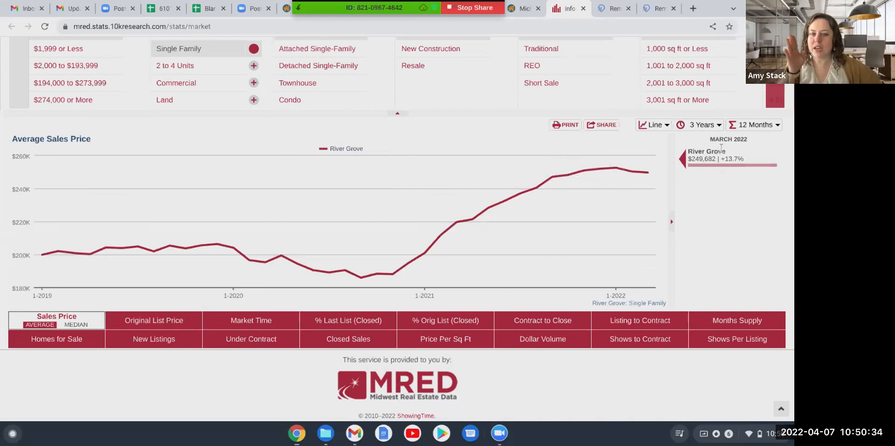
# Compare River Grove's average sales price trend over the 1-year and 10-year ranges.
pyautogui.scroll(2, 703, 205)
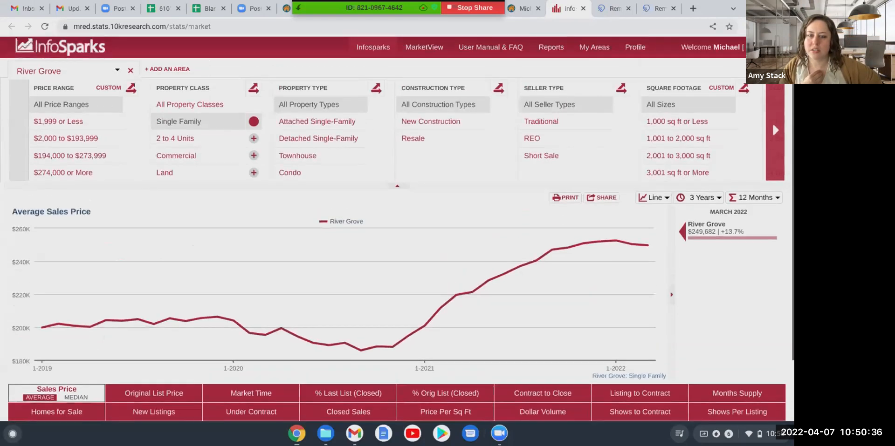
pyautogui.click(702, 200)
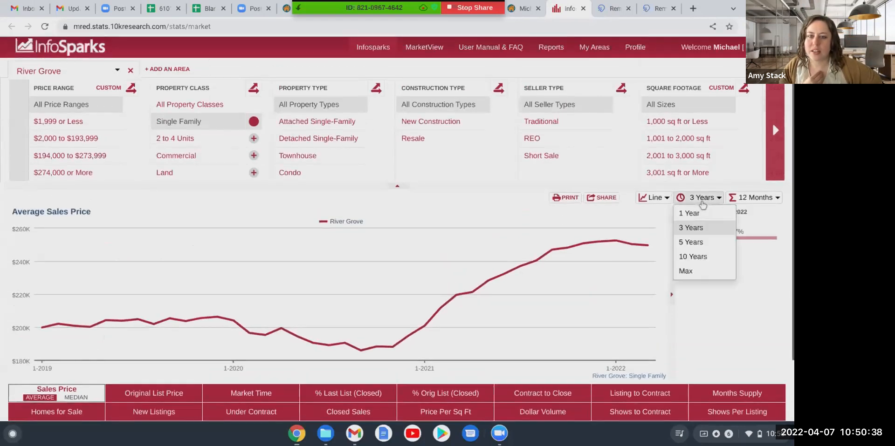
pyautogui.click(700, 213)
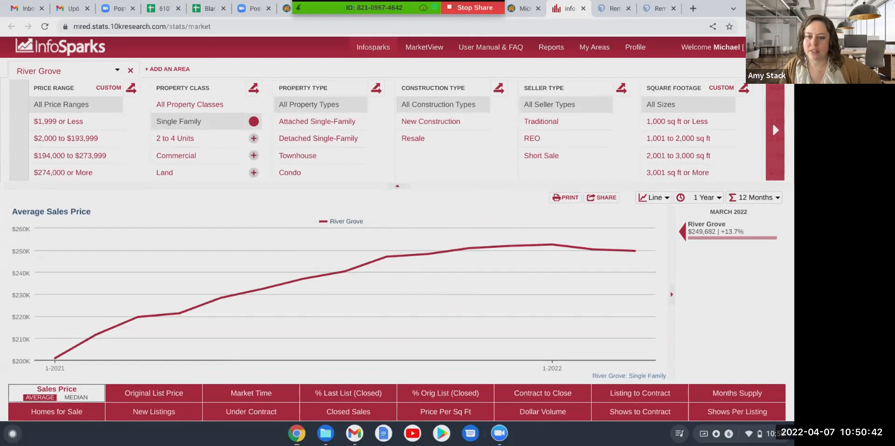
pyautogui.click(703, 197)
pyautogui.click(698, 256)
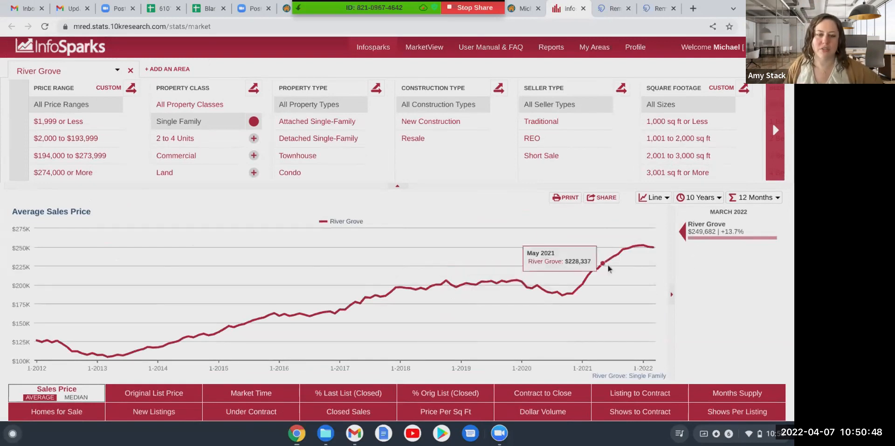
pyautogui.click(701, 200)
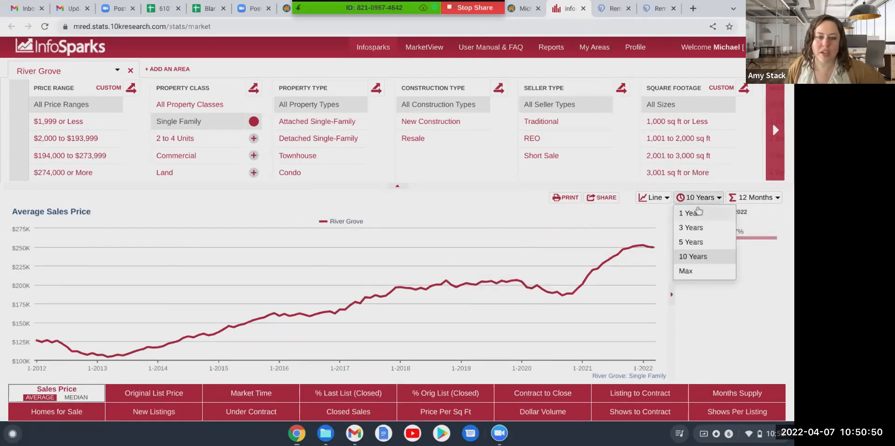
pyautogui.click(698, 214)
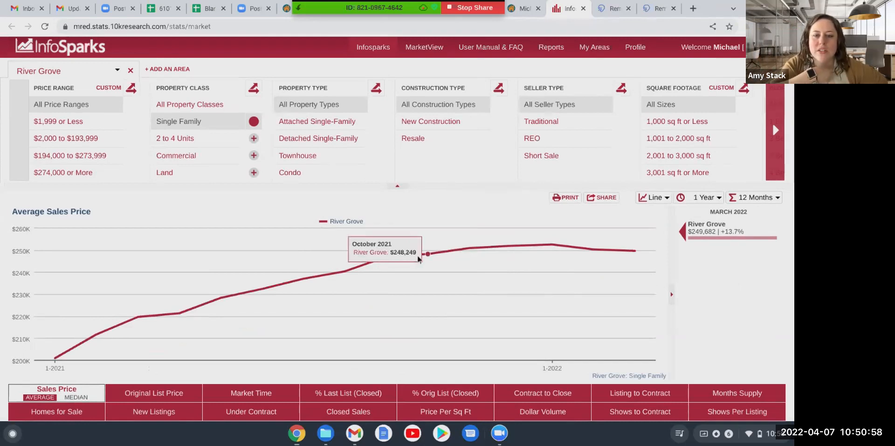
# Set the average sales price chart's time range to 5 years and stop sharing the screen.
pyautogui.click(706, 198)
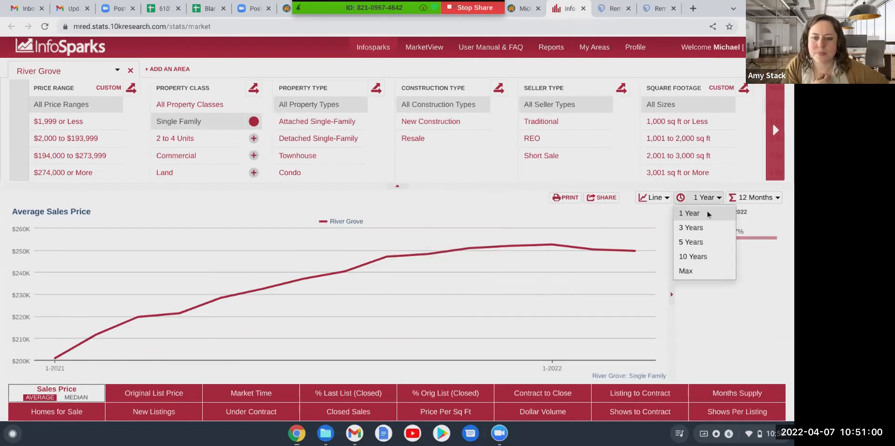
pyautogui.click(703, 241)
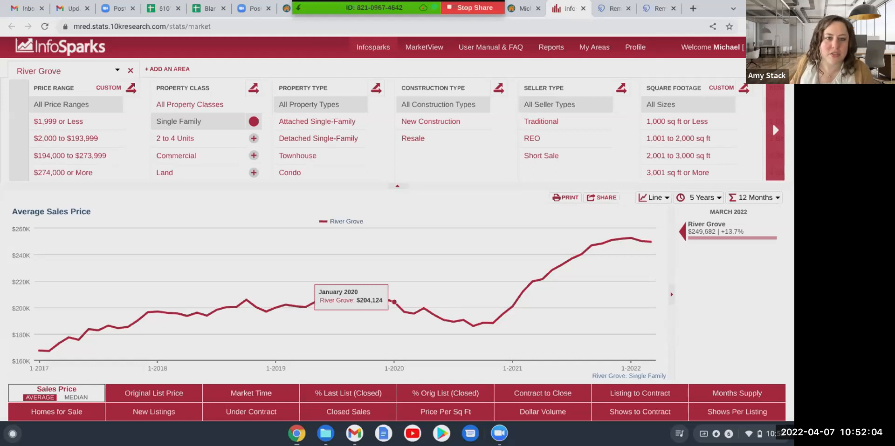
pyautogui.click(450, 8)
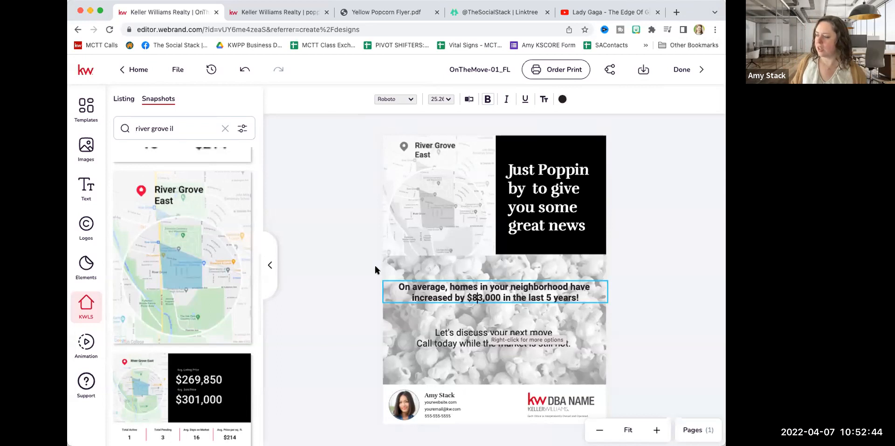
# Select the neighborhood map on the flyer and search the market snapshots by postal code 60171.
pyautogui.click(354, 272)
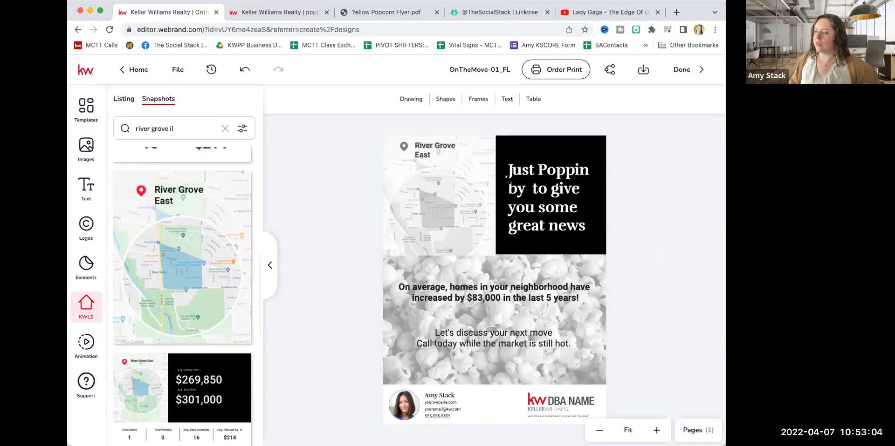
pyautogui.click(451, 180)
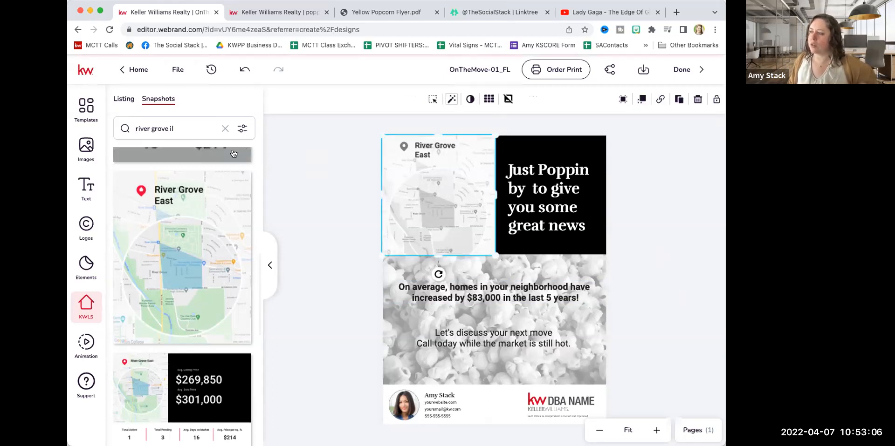
pyautogui.scroll(-8, 225, 157)
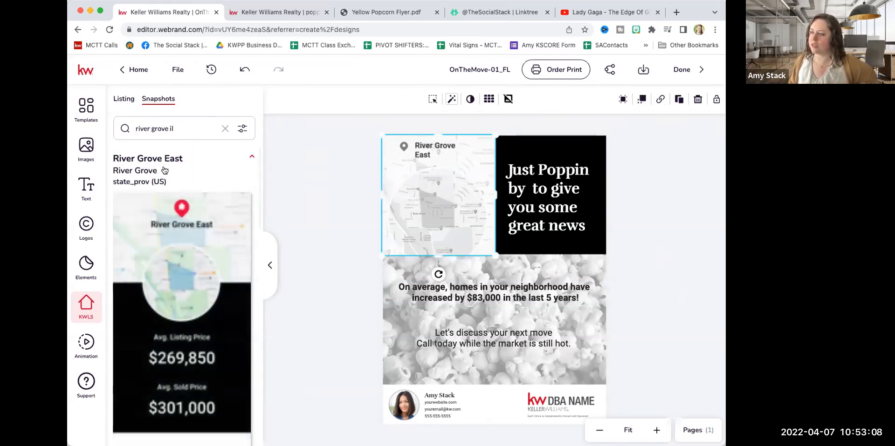
pyautogui.click(225, 128)
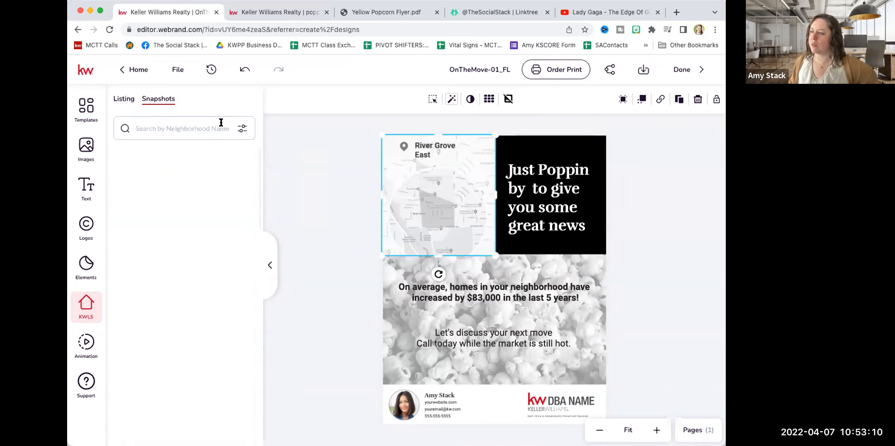
pyautogui.click(160, 125)
pyautogui.click(175, 179)
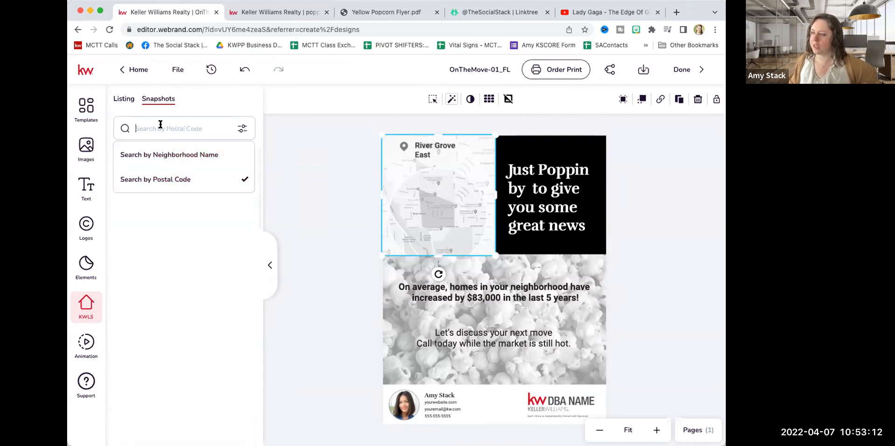
pyautogui.write('601745')
pyautogui.press('BackSpace')
pyautogui.press('BackSpace')
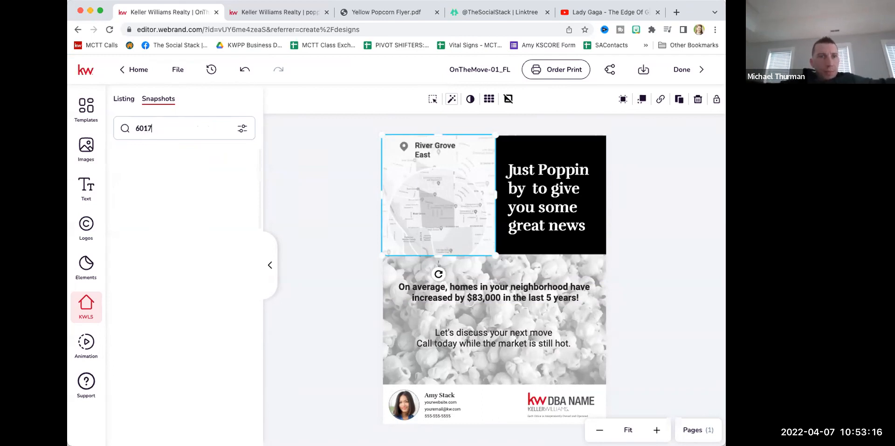
pyautogui.write('1')
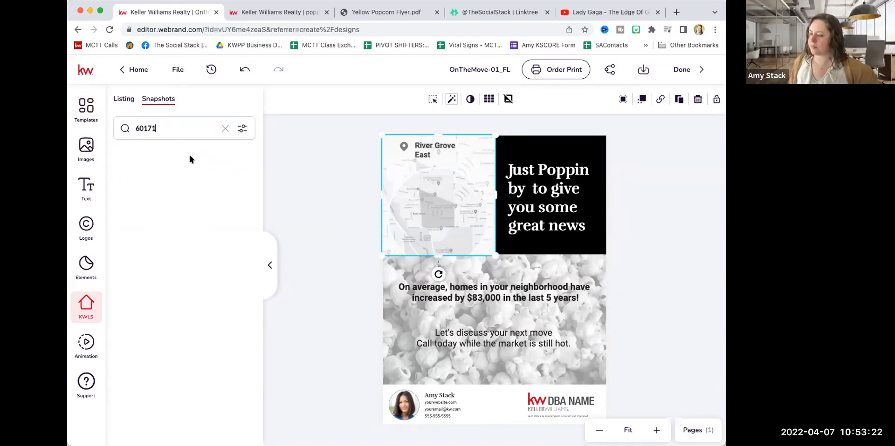
pyautogui.click(185, 130)
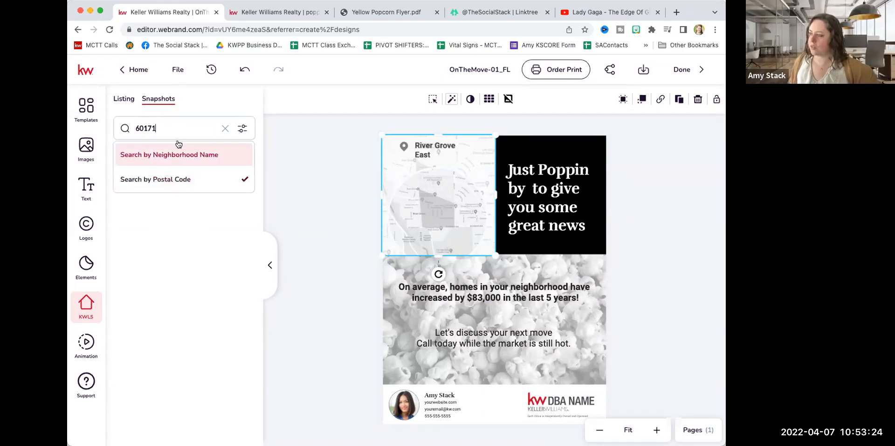
pyautogui.click(181, 125)
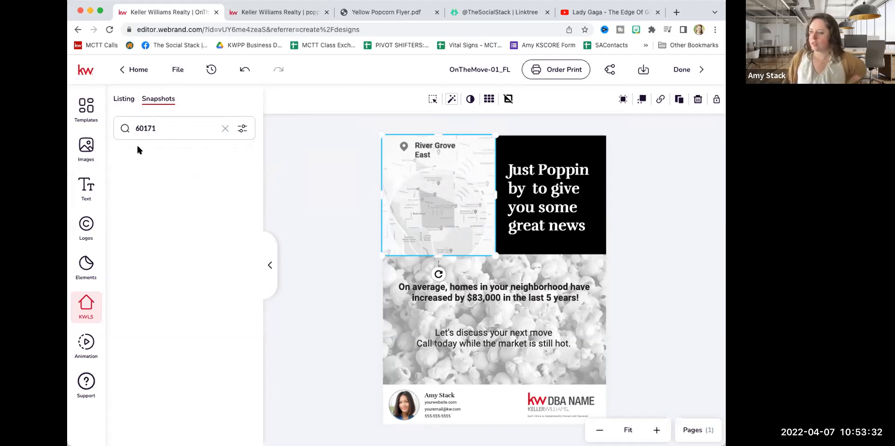
# Clear the postal code from the snapshot search and show the search options.
pyautogui.doubleClick(143, 127)
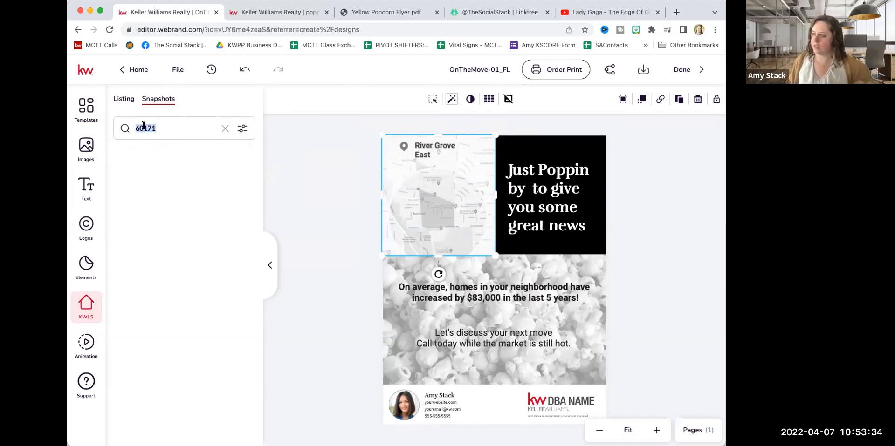
pyautogui.click(224, 129)
pyautogui.click(154, 128)
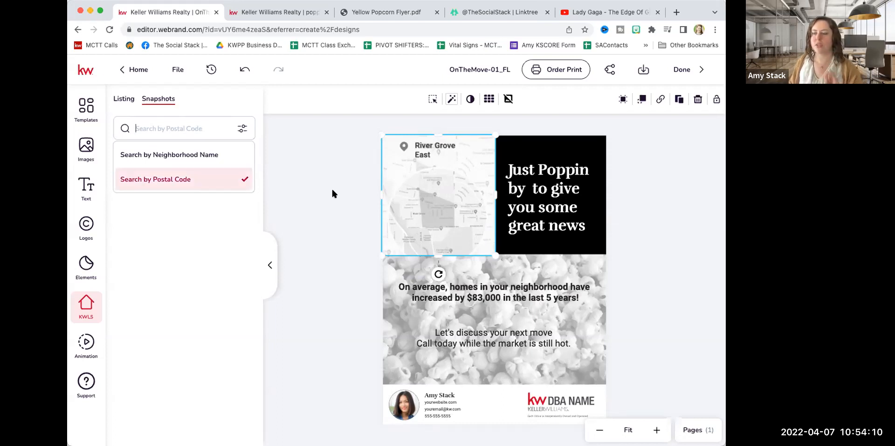
pyautogui.click(483, 299)
pyautogui.doubleClick(484, 298)
pyautogui.click(484, 299)
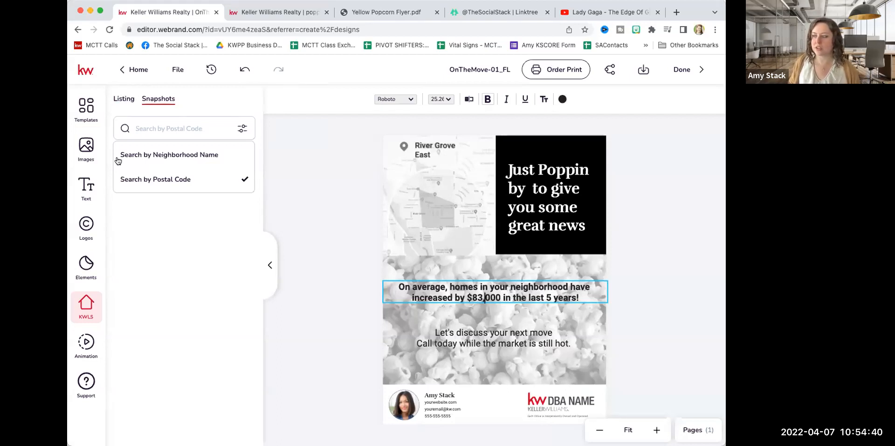
# Show the image library and move the price-increase text and the "Let's discuss your next move" text up on the popcorn background.
pyautogui.click(87, 148)
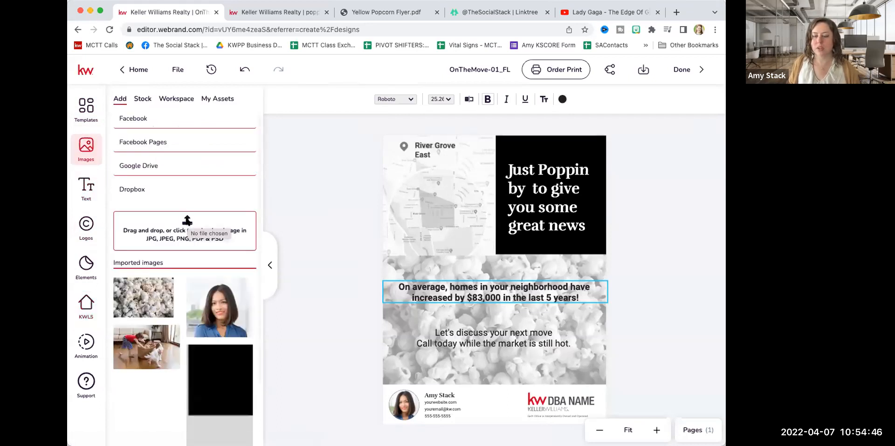
pyautogui.moveTo(390, 286); pyautogui.dragTo(474, 279)
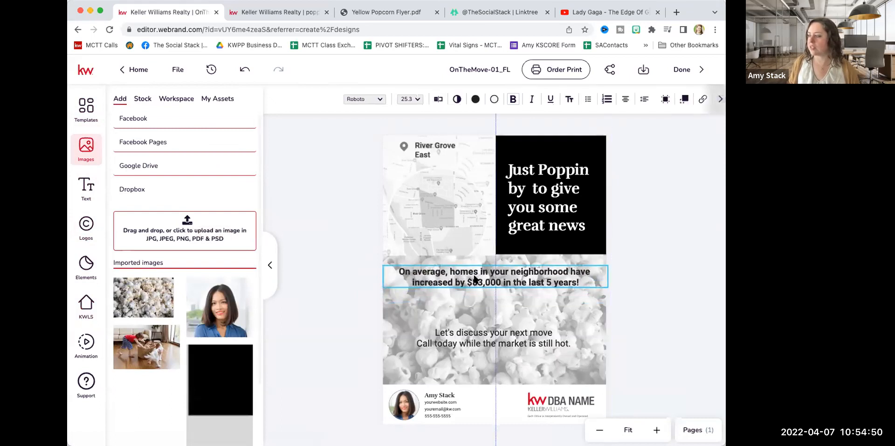
pyautogui.moveTo(485, 337); pyautogui.dragTo(480, 307)
# Upload the award-level table image and place it on the flyer below the "Let's discuss your next move" text.
pyautogui.moveTo(175, 231); pyautogui.dragTo(175, 231)
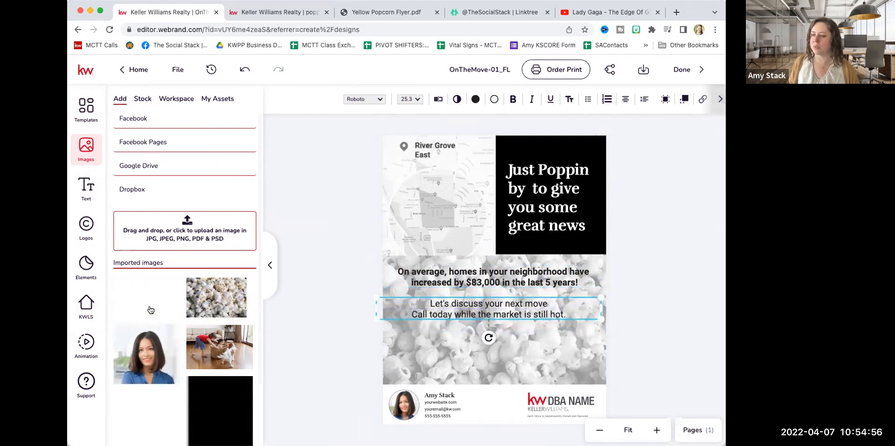
pyautogui.moveTo(144, 308)
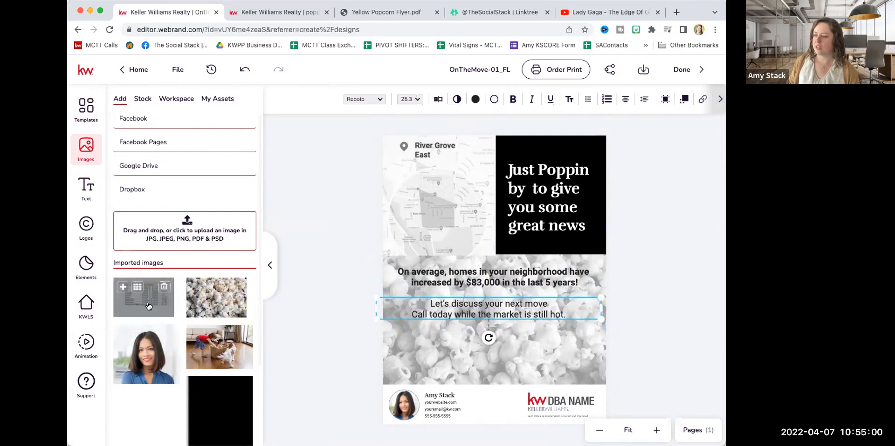
pyautogui.click(148, 306)
pyautogui.moveTo(534, 283)
pyautogui.mouseDown()
pyautogui.moveTo(498, 317)
pyautogui.moveTo(516, 351)
pyautogui.mouseUp()
pyautogui.click(325, 310)
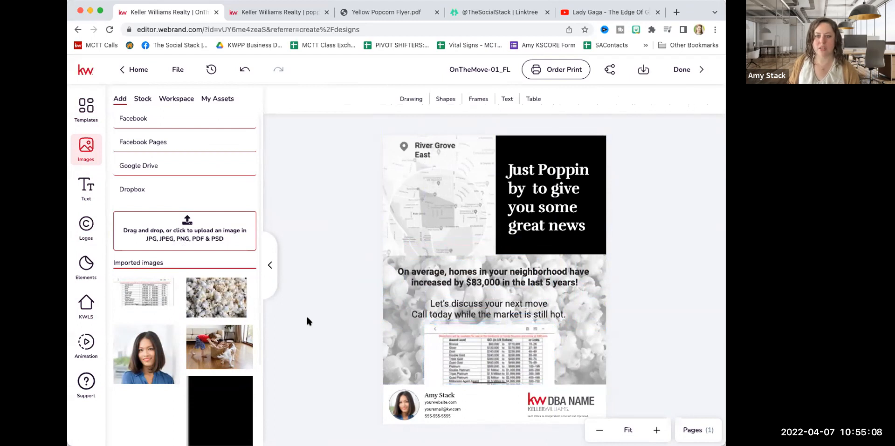
# Delete the award-level table image from the flyer.
pyautogui.click(452, 365)
pyautogui.press('Delete')
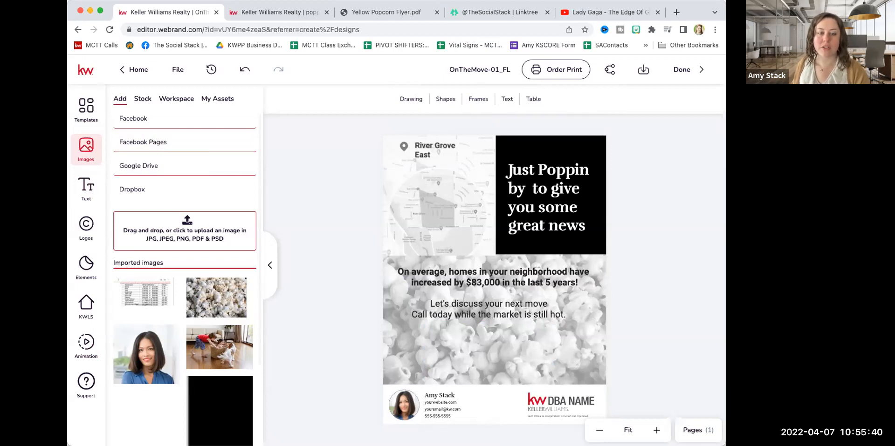
pyautogui.click(436, 268)
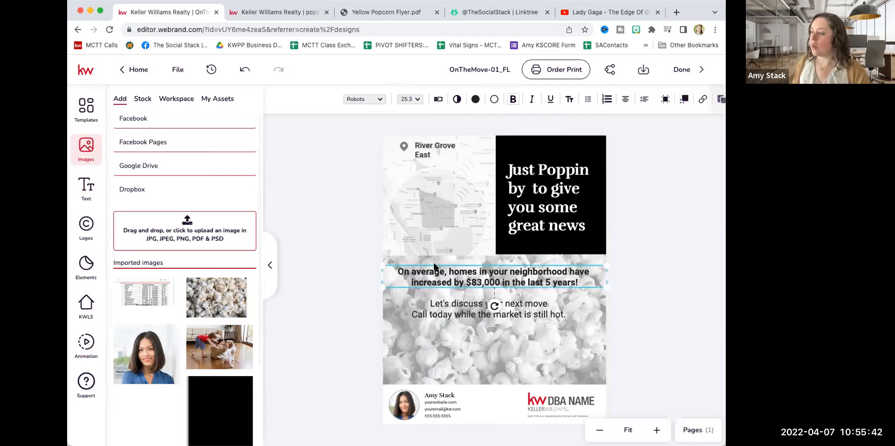
pyautogui.doubleClick(425, 274)
pyautogui.click(426, 273)
pyautogui.doubleClick(426, 273)
pyautogui.click(426, 272)
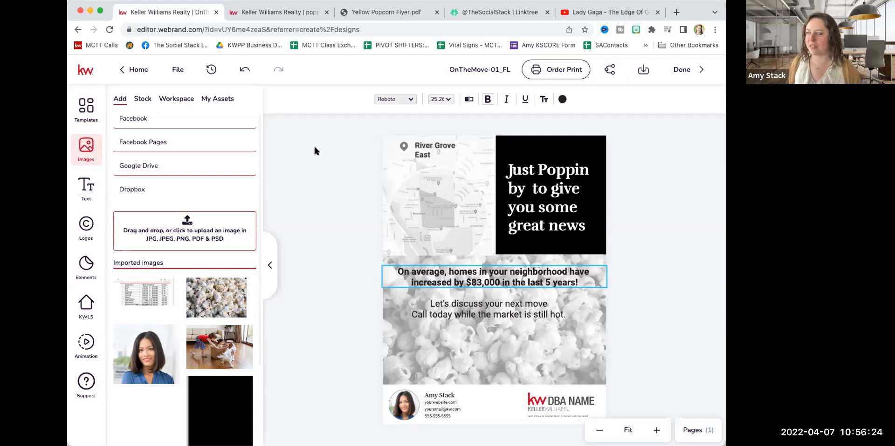
pyautogui.click(332, 296)
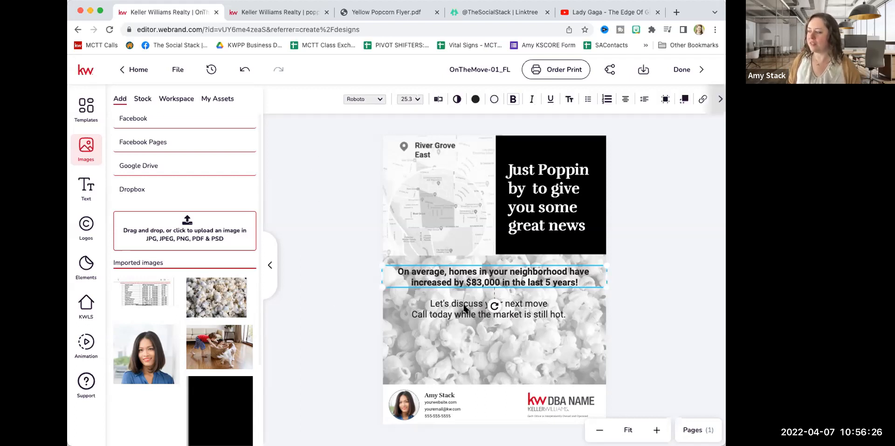
pyautogui.click(347, 318)
# Move the "Let's discuss your next move" text and the price-increase text back down, spaced apart over the popcorn background.
pyautogui.moveTo(467, 305); pyautogui.dragTo(472, 335)
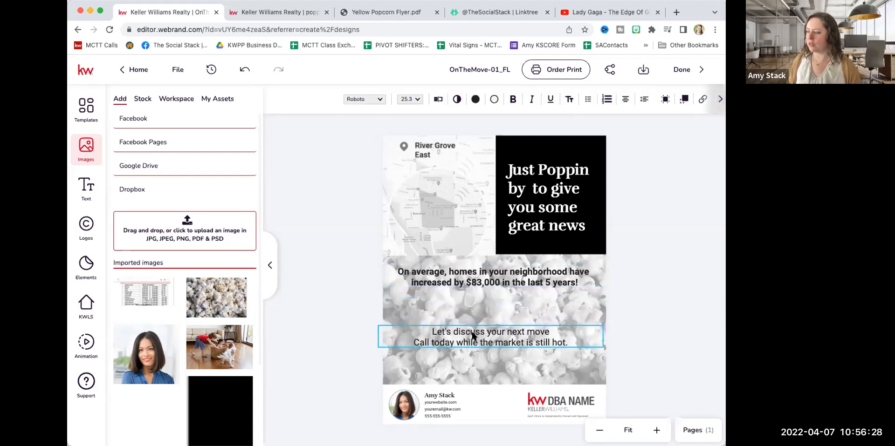
pyautogui.moveTo(462, 279); pyautogui.dragTo(462, 294)
pyautogui.click(324, 250)
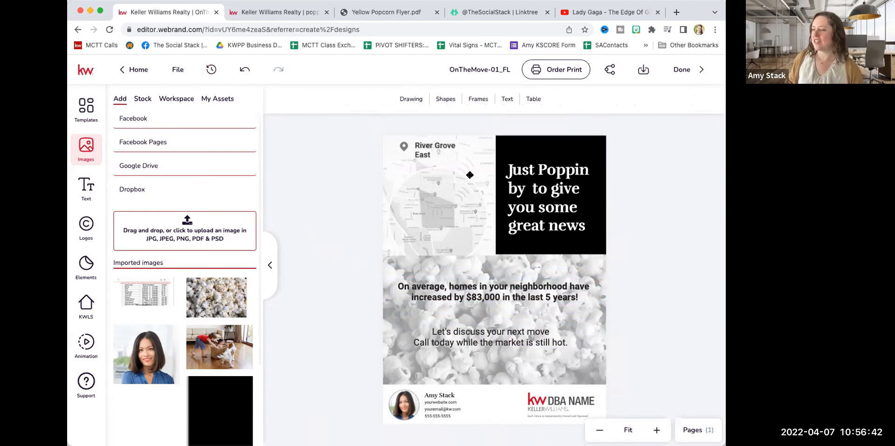
# Download page 1 of the flyer as a PDF for Printing and finish editing the design.
pyautogui.click(643, 69)
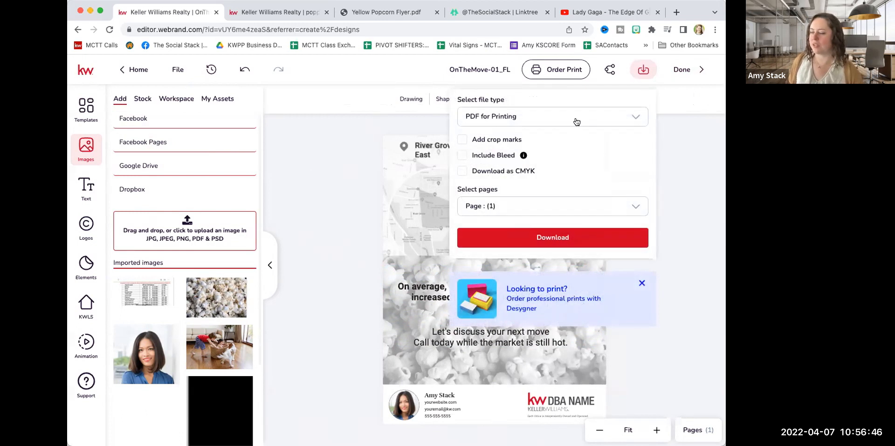
pyautogui.click(554, 237)
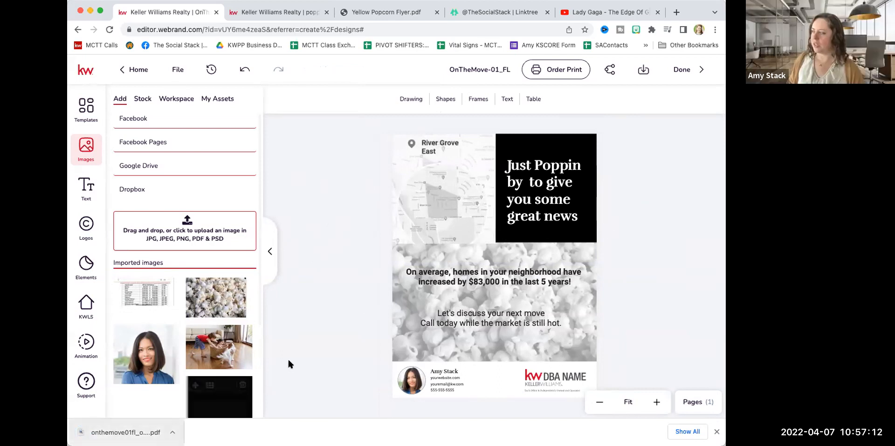
pyautogui.click(677, 70)
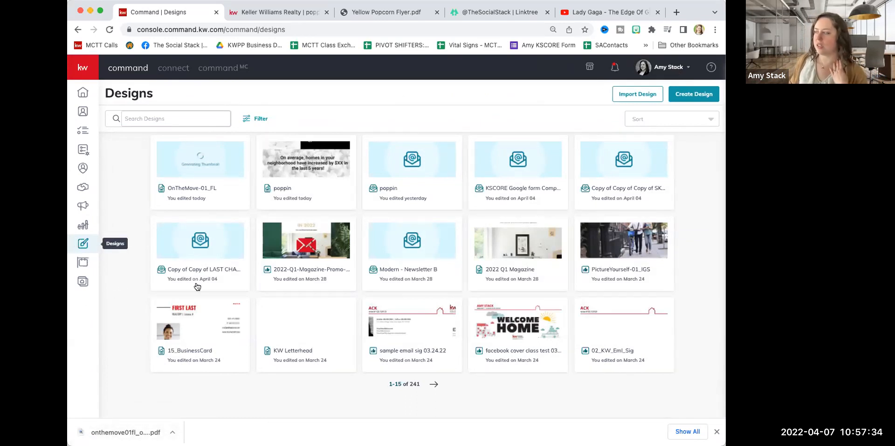
# Import the downloaded onthemove01fl flyer PDF into My Designs.
pyautogui.click(638, 98)
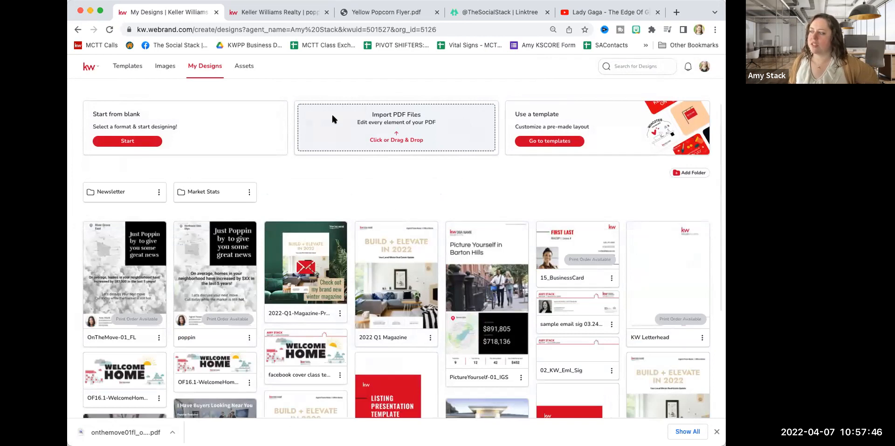
pyautogui.click(368, 140)
pyautogui.moveTo(366, 134); pyautogui.dragTo(366, 129)
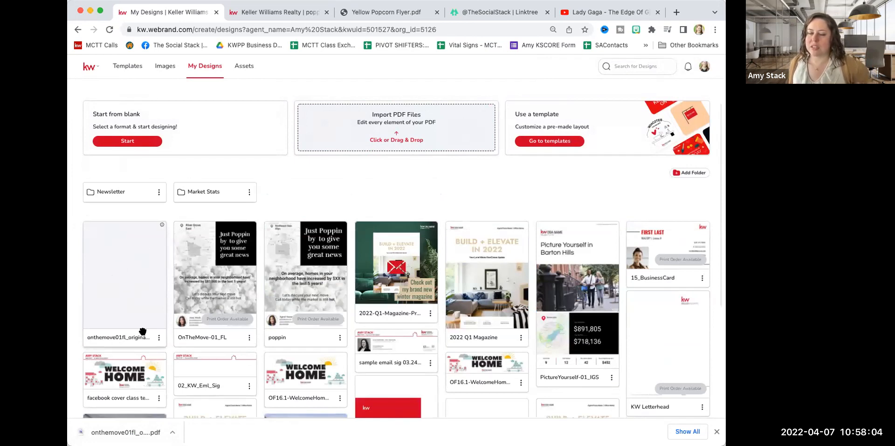
# Fix the imported onthemove01fl PDF design by choosing inches as its measurement unit, for an 8.5 x 11 in document.
pyautogui.click(162, 227)
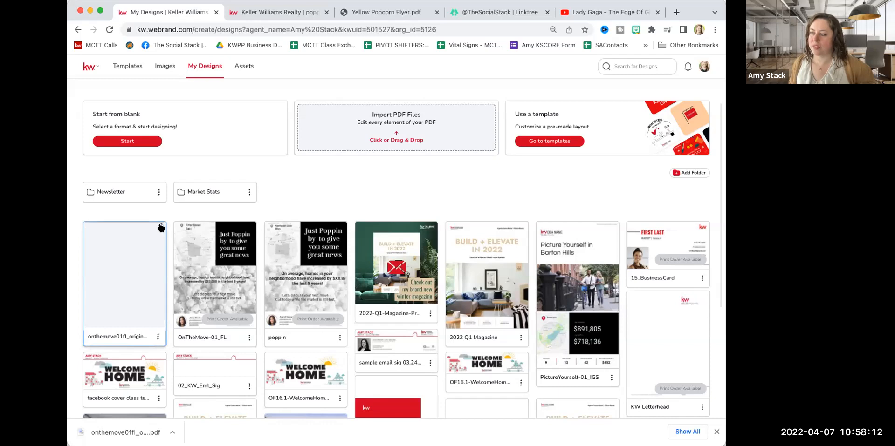
pyautogui.moveTo(161, 228)
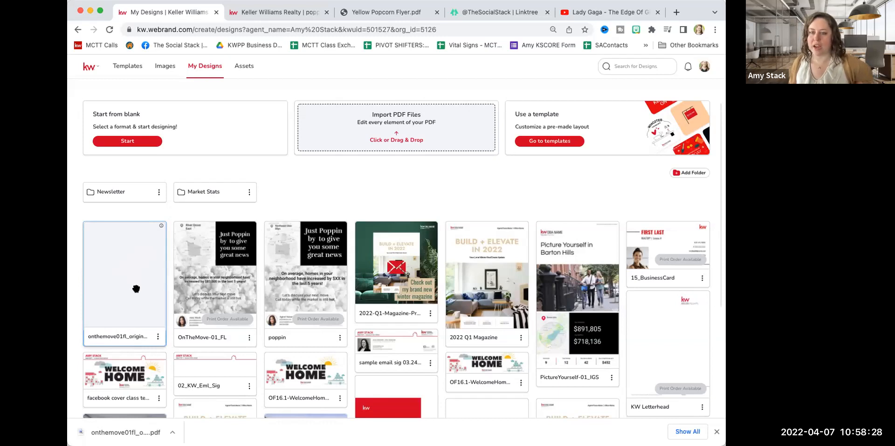
pyautogui.click(158, 337)
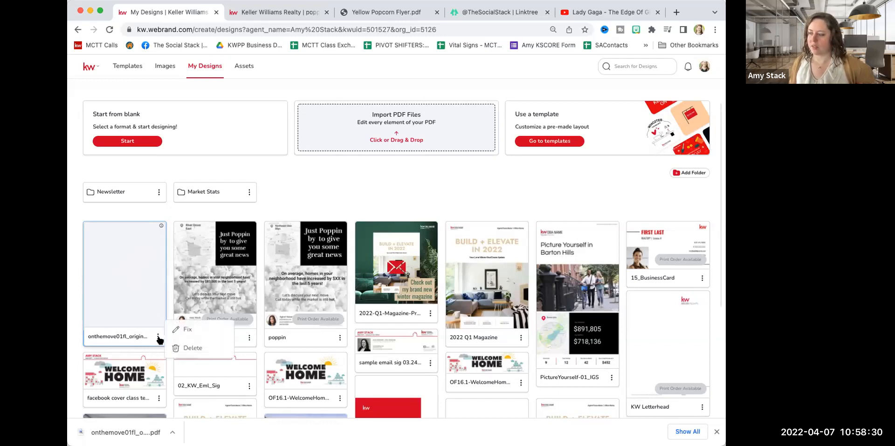
pyautogui.click(185, 329)
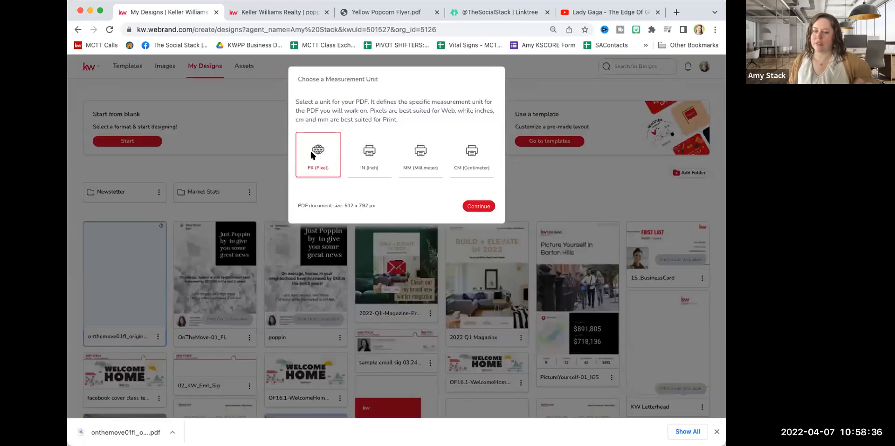
pyautogui.click(373, 162)
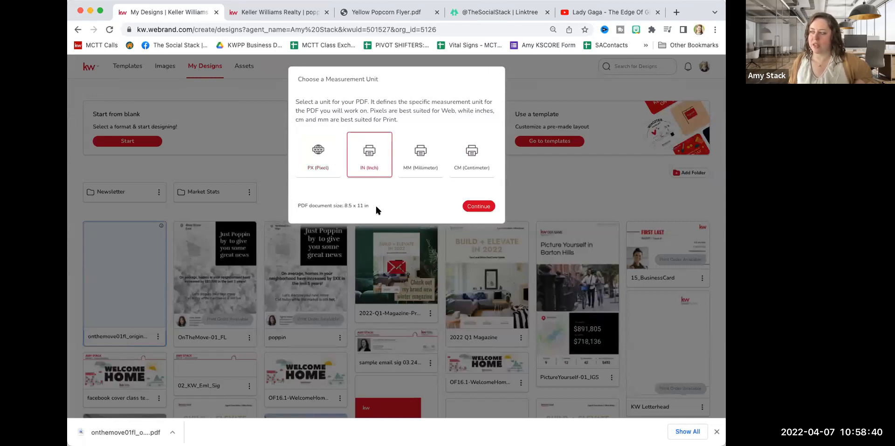
pyautogui.click(480, 207)
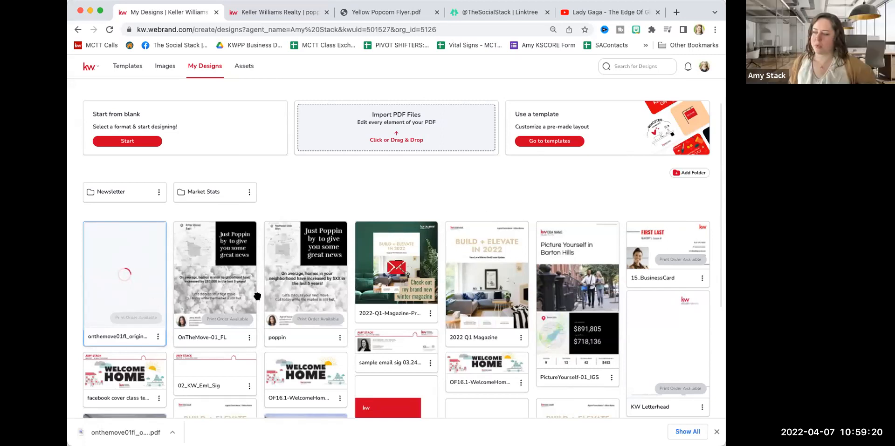
# Open the OnTheMove-01_FL flyer design for editing.
pyautogui.click(219, 285)
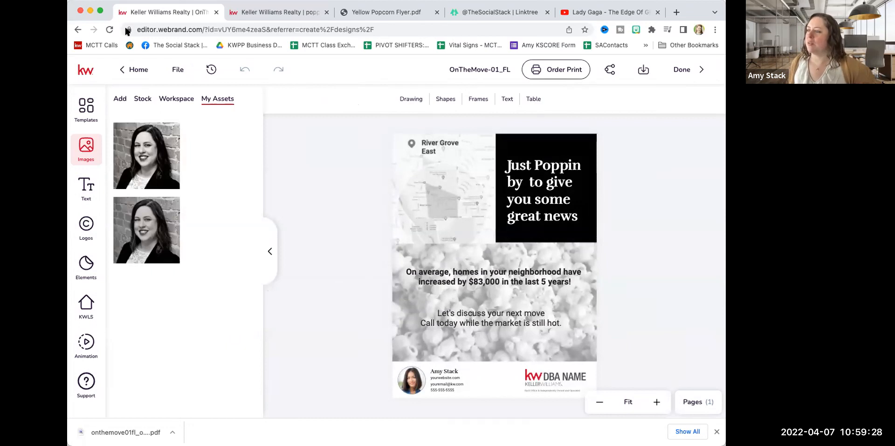
# Leave this flyer and open the imported onthemove01fl_original.pdf design from My Designs.
pyautogui.click(122, 70)
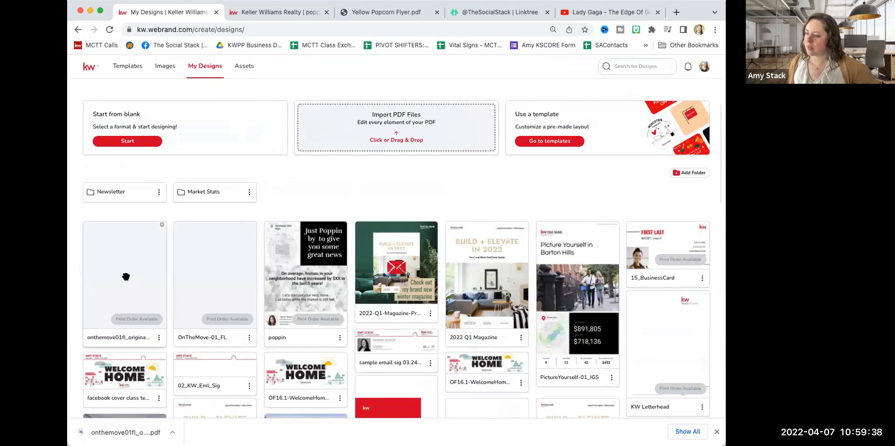
pyautogui.click(126, 277)
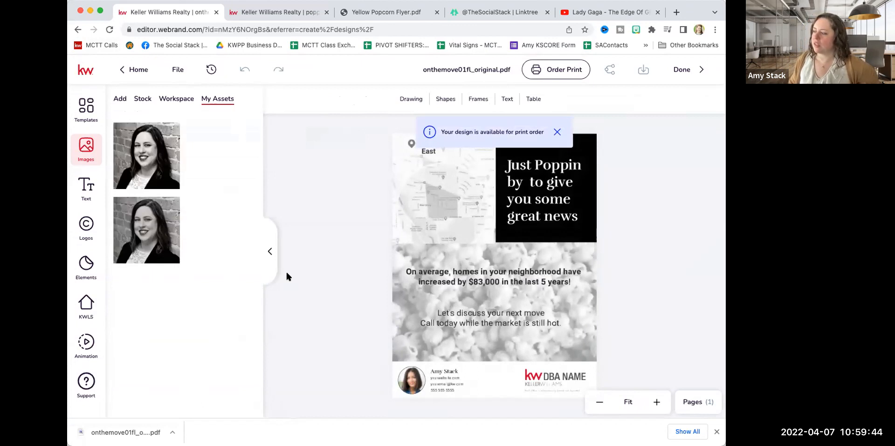
# Nudge the black "Just Poppin by" headline box slightly down to line up with the popcorn photo's upper edge.
pyautogui.click(437, 270)
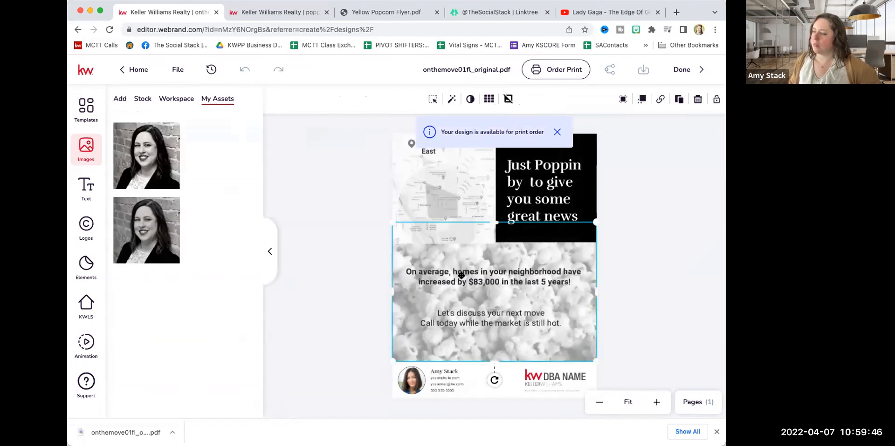
pyautogui.click(536, 233)
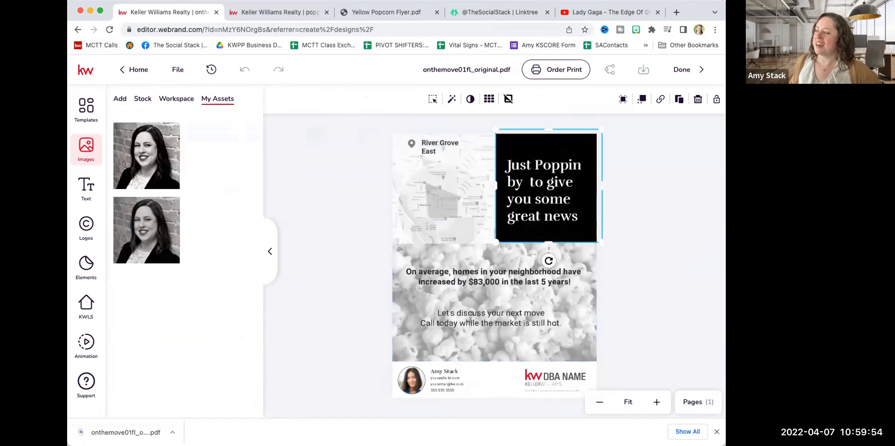
pyautogui.moveTo(506, 176)
pyautogui.mouseDown()
pyautogui.moveTo(445, 176)
pyautogui.moveTo(569, 175)
pyautogui.moveTo(482, 176)
pyautogui.moveTo(506, 176)
pyautogui.mouseUp()
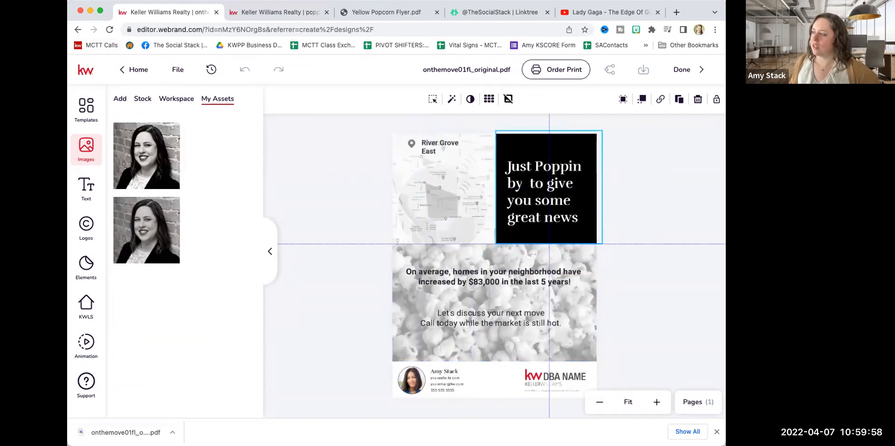
pyautogui.click(302, 186)
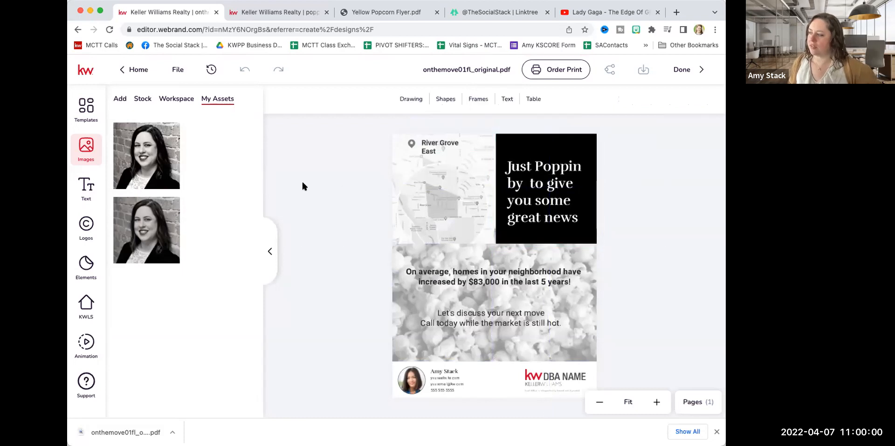
# Try shifting the popcorn background photo down and to the right, and undo the move.
pyautogui.moveTo(410, 258); pyautogui.dragTo(421, 273)
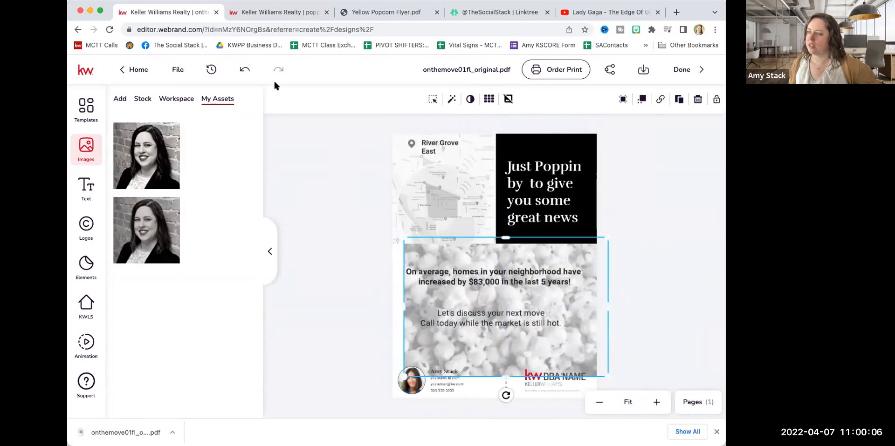
pyautogui.click(245, 70)
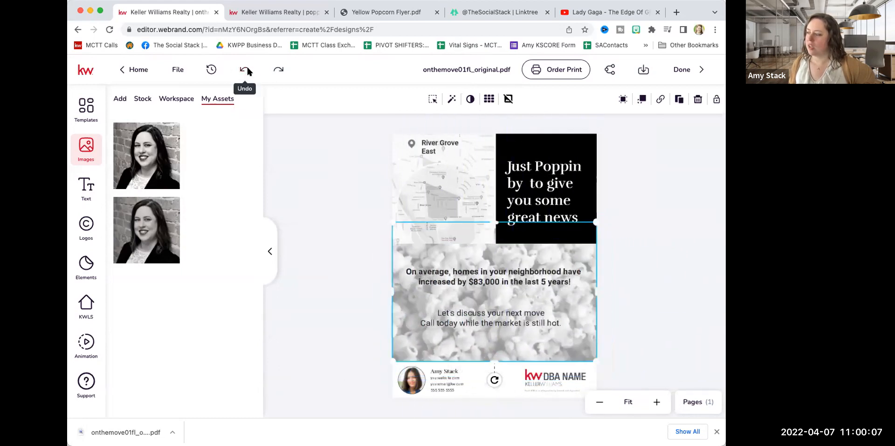
# Try moving an individual letter in the bold "On average" line slightly left, and deselect it.
pyautogui.click(446, 273)
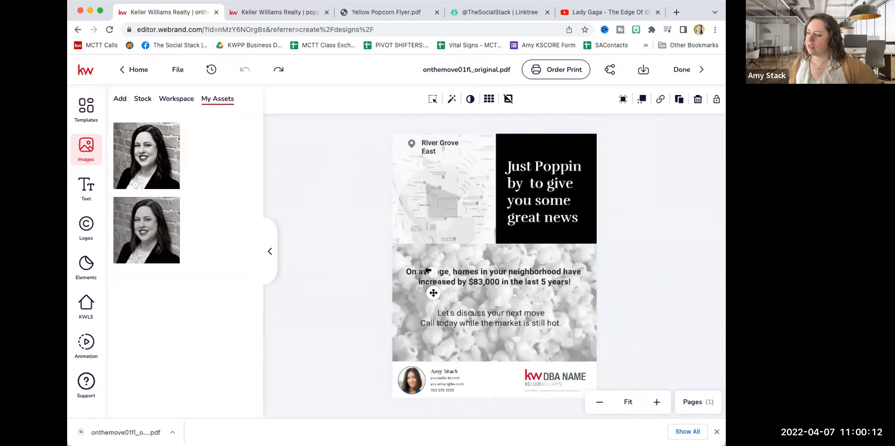
pyautogui.moveTo(415, 271); pyautogui.dragTo(410, 272)
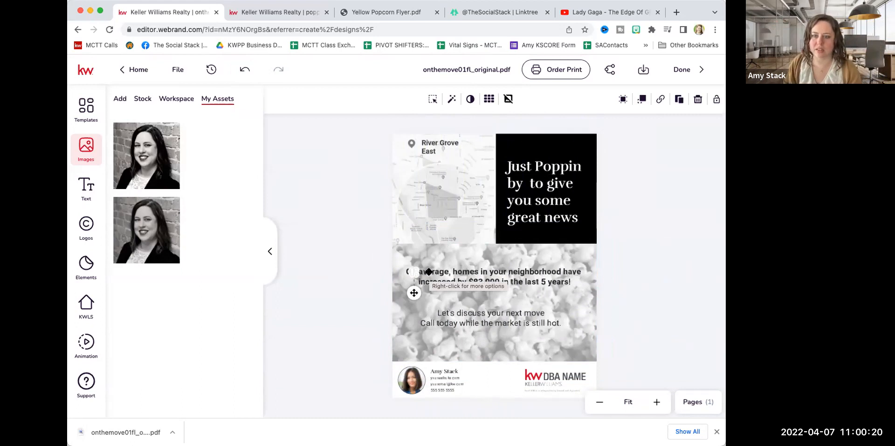
pyautogui.click(340, 269)
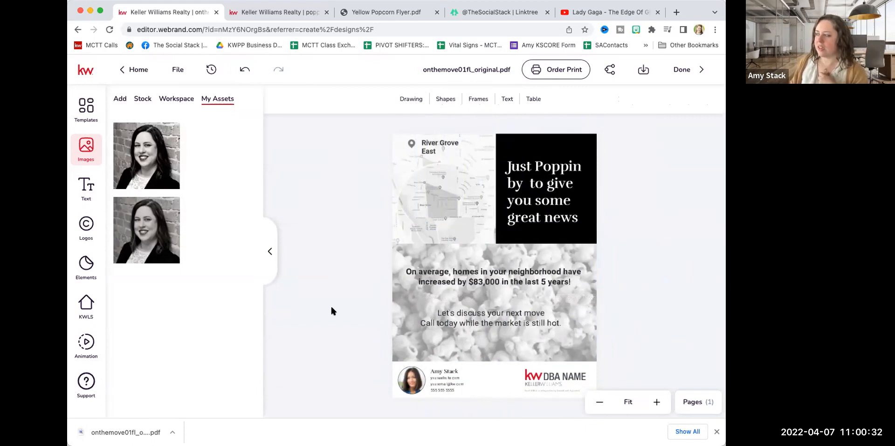
# Select the River Grove East map image and search the KWLS neighborhood snapshots for 60137.
pyautogui.click(431, 181)
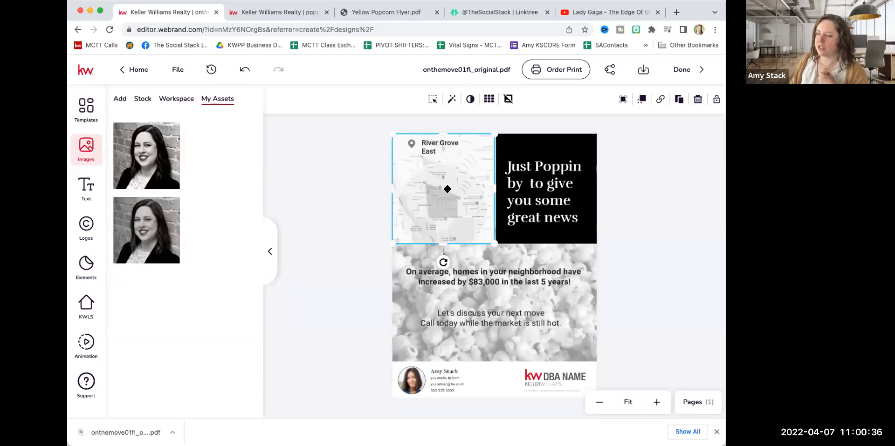
pyautogui.click(86, 305)
pyautogui.click(170, 100)
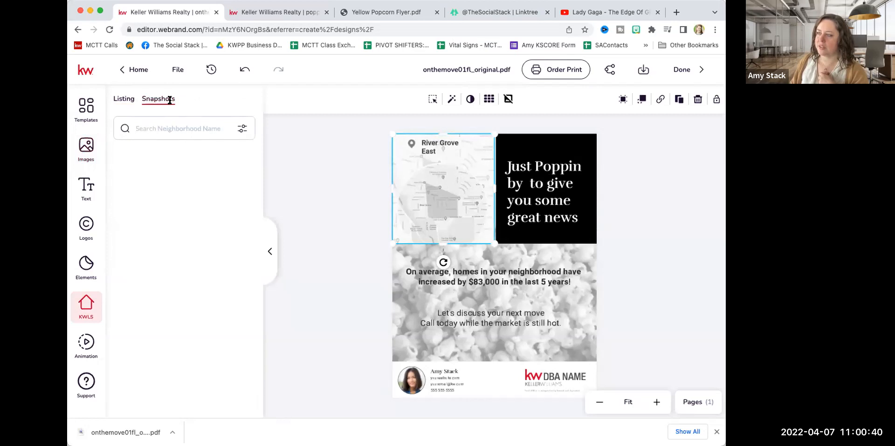
pyautogui.click(159, 130)
pyautogui.write('60137')
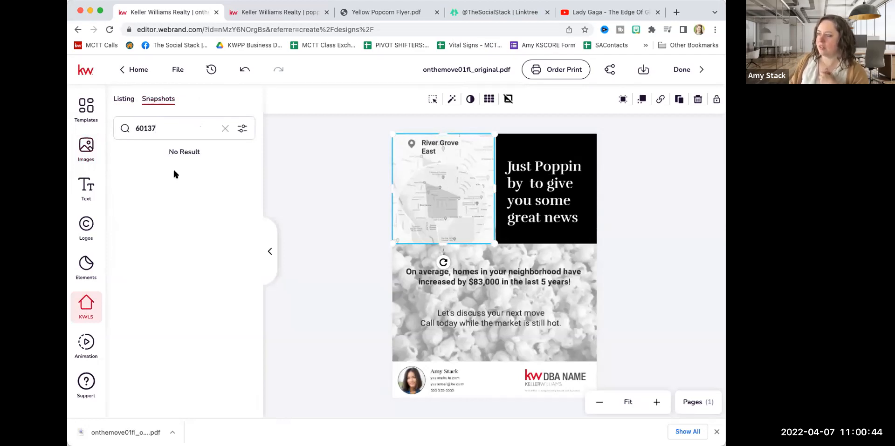
pyautogui.click(175, 131)
pyautogui.press('Down')
pyautogui.press('Down')
pyautogui.press('Return')
pyautogui.press('Return')
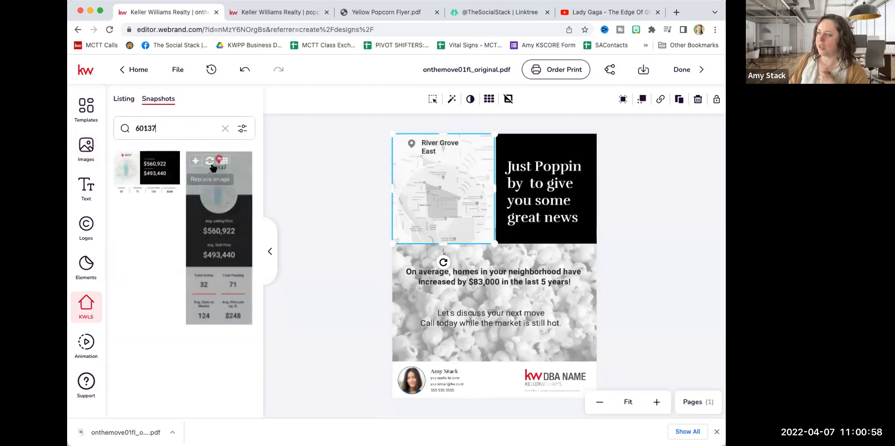
# Replace the map with the 60137 snapshot map, and reposition the image within its frame.
pyautogui.click(149, 213)
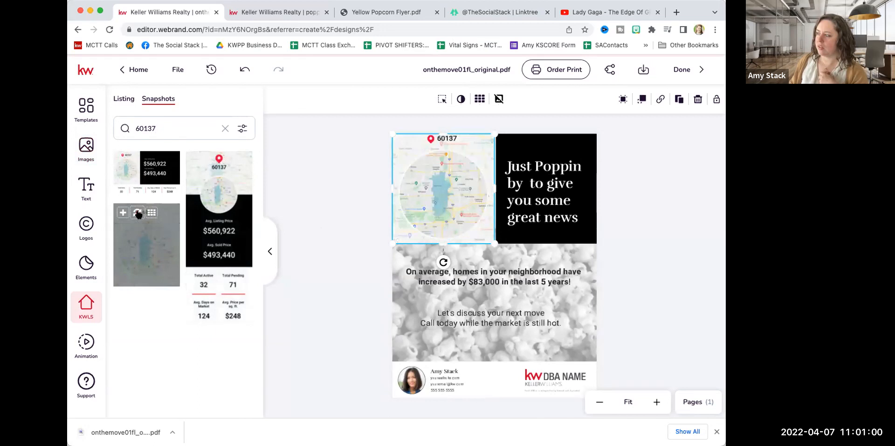
pyautogui.doubleClick(439, 186)
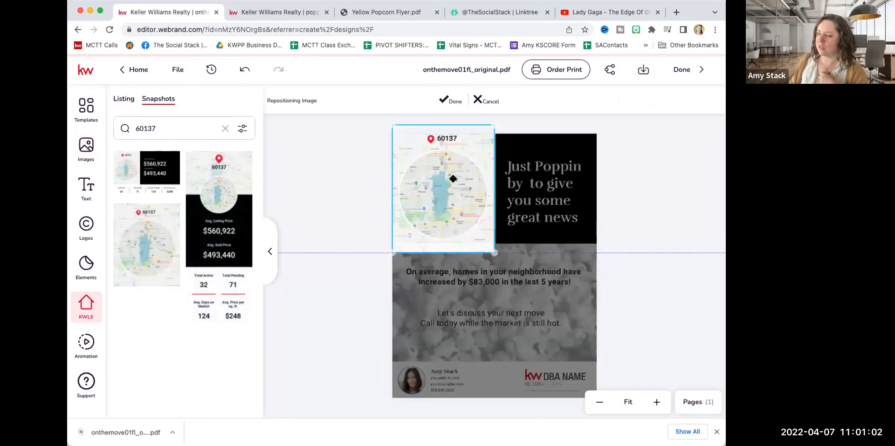
pyautogui.moveTo(452, 189); pyautogui.dragTo(451, 180)
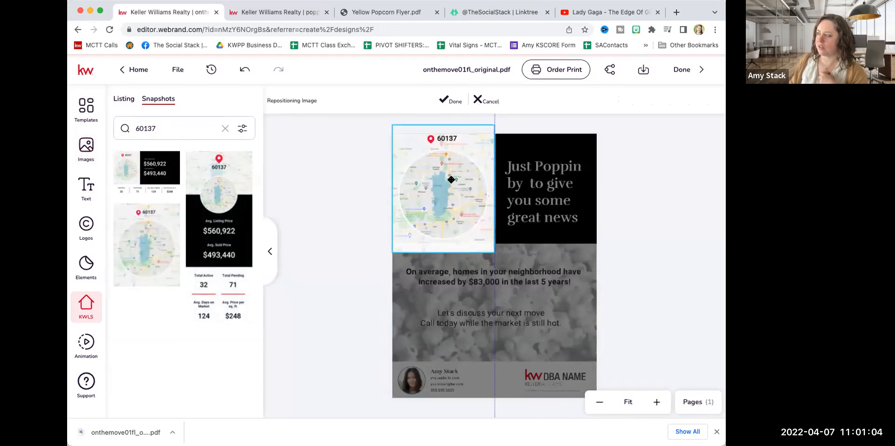
pyautogui.click(446, 99)
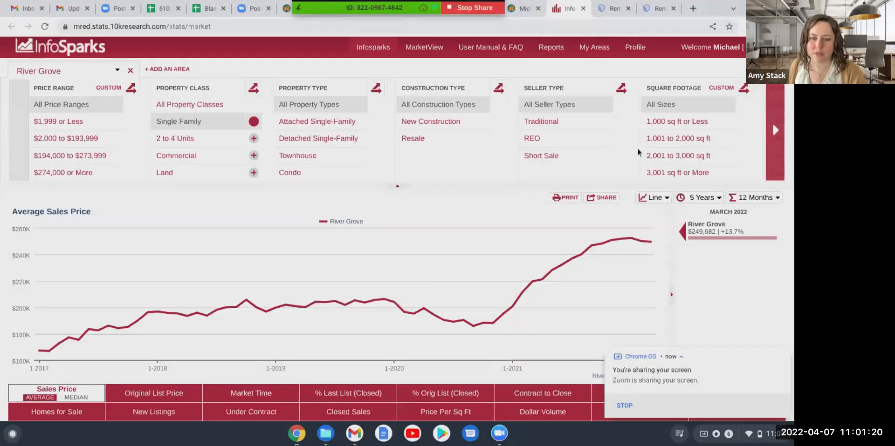
# In InfoSparks, change the River Grove average sales price chart from a line to a bar chart.
pyautogui.scroll(-2, 653, 210)
pyautogui.scroll(2, 653, 210)
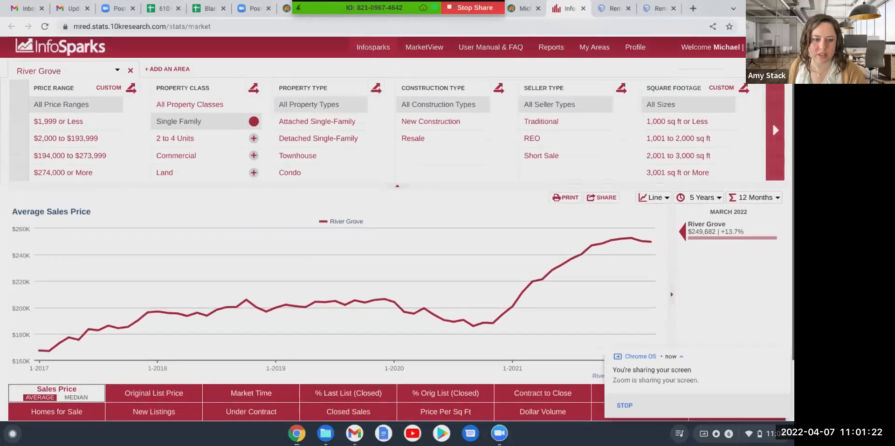
pyautogui.scroll(-1, 397, 228)
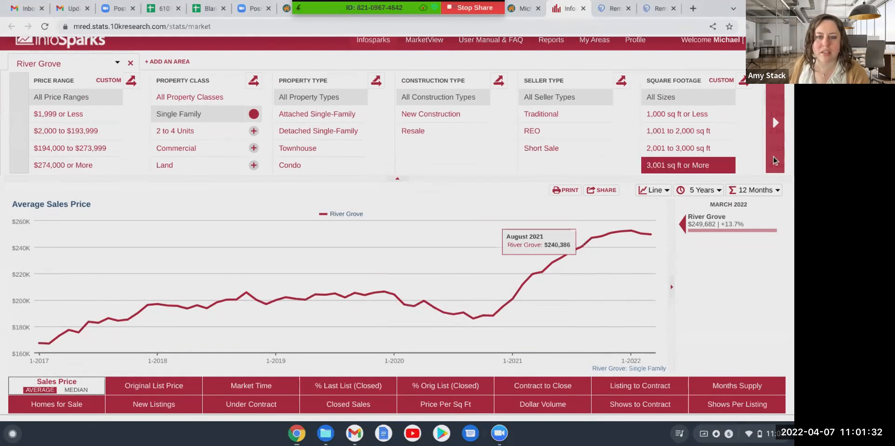
pyautogui.click(752, 194)
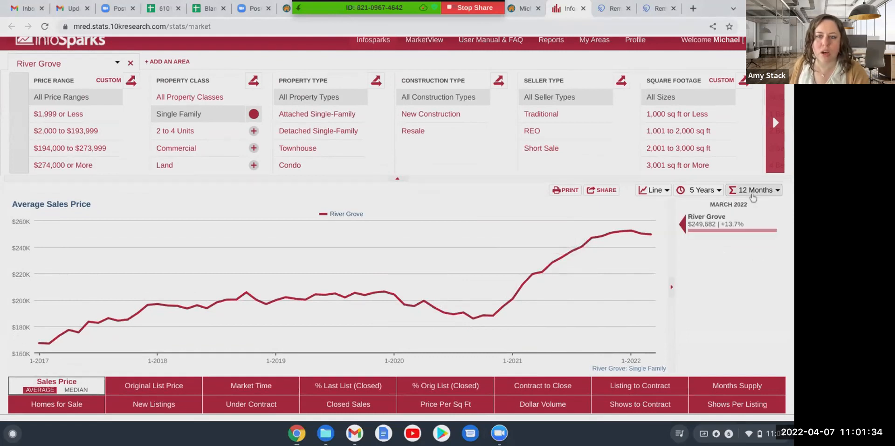
pyautogui.click(665, 191)
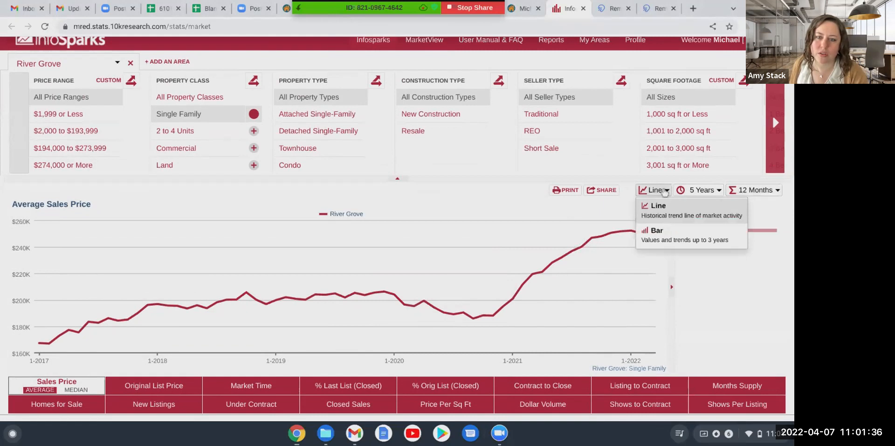
pyautogui.click(670, 230)
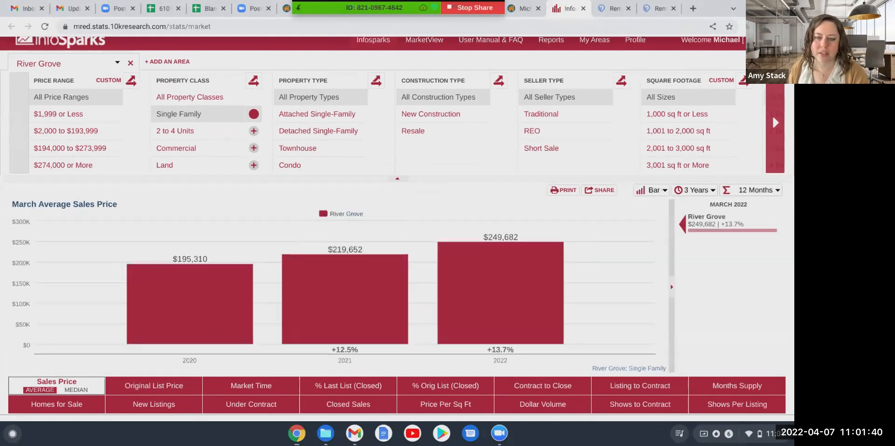
# Collapse the filter criteria above the bar chart and choose 3 years as its time span.
pyautogui.moveTo(535, 247)
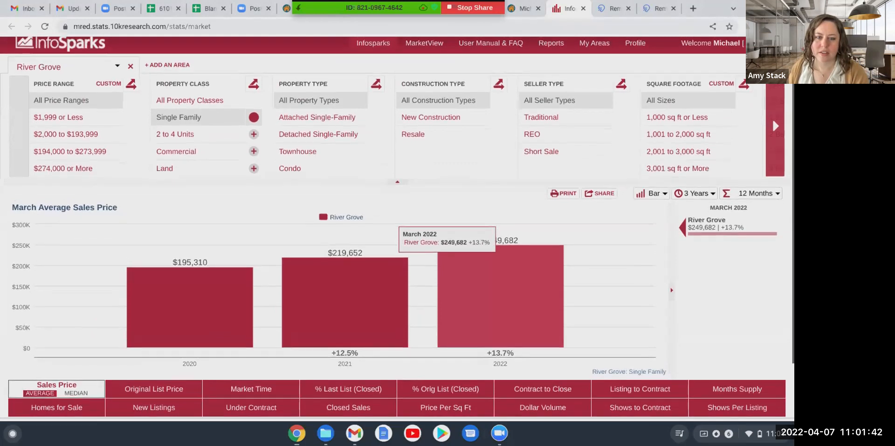
pyautogui.scroll(-1, 535, 248)
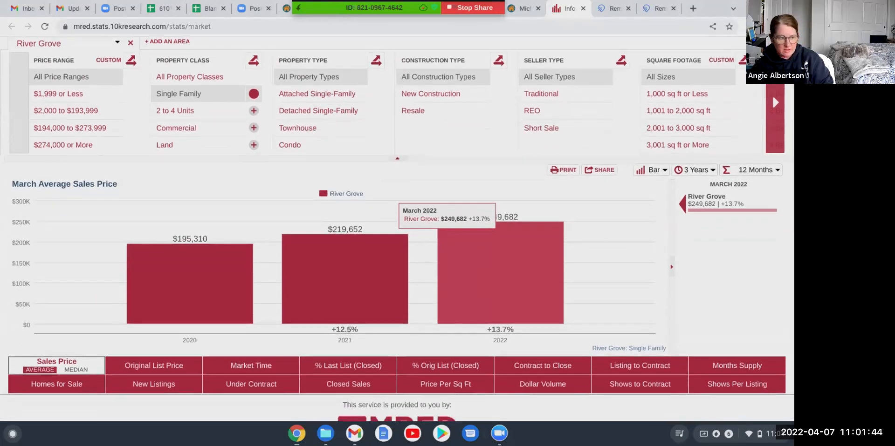
pyautogui.scroll(1, 535, 247)
pyautogui.click(397, 175)
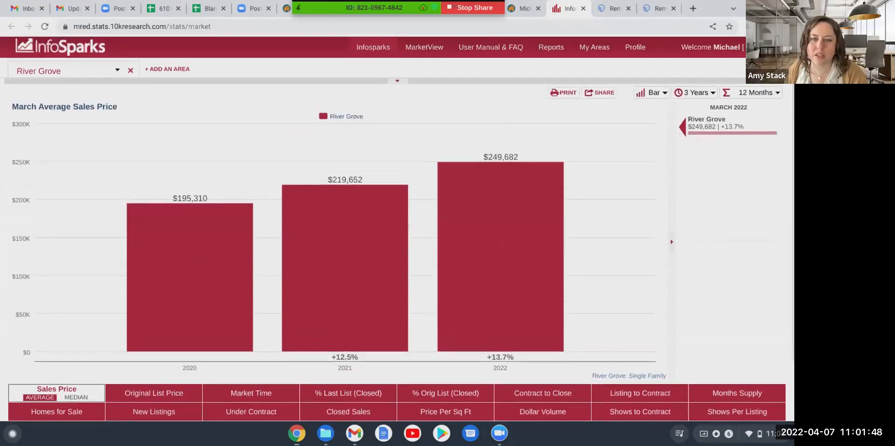
pyautogui.click(688, 94)
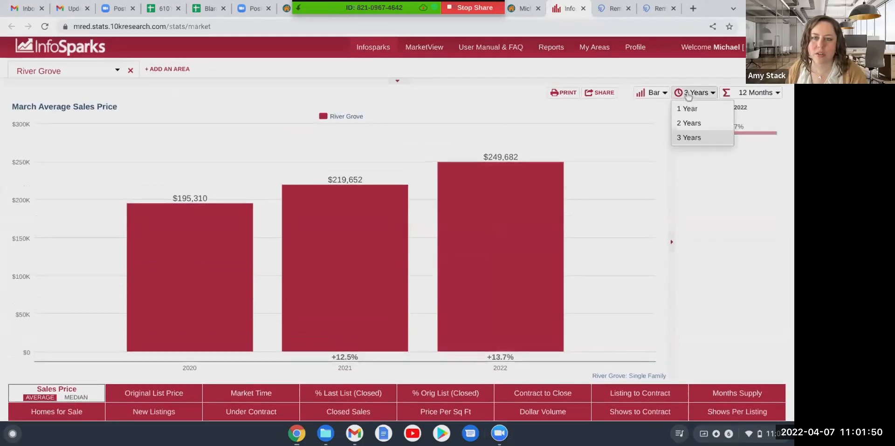
pyautogui.click(688, 137)
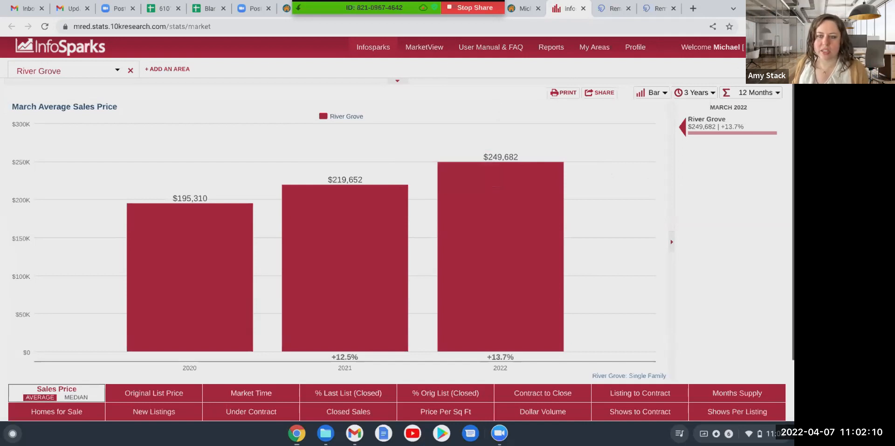
# Review the River Grove bar chart and stop the Zoom screen share.
pyautogui.scroll(-1, 687, 114)
pyautogui.scroll(1, 397, 247)
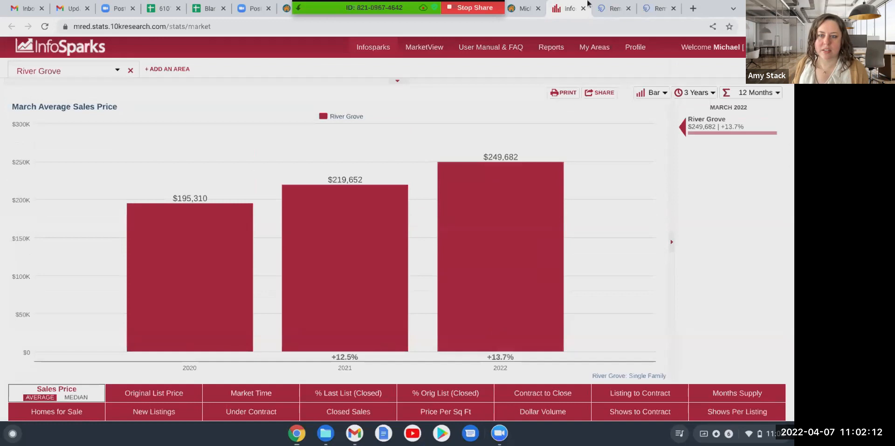
pyautogui.click(498, 438)
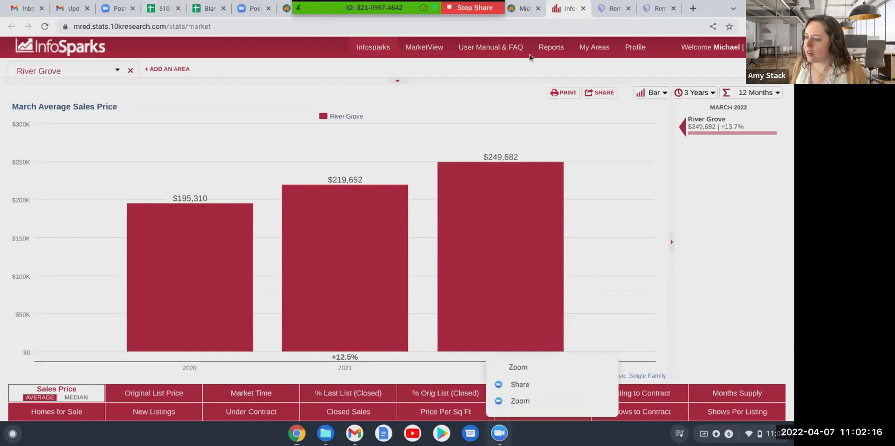
pyautogui.click(584, 171)
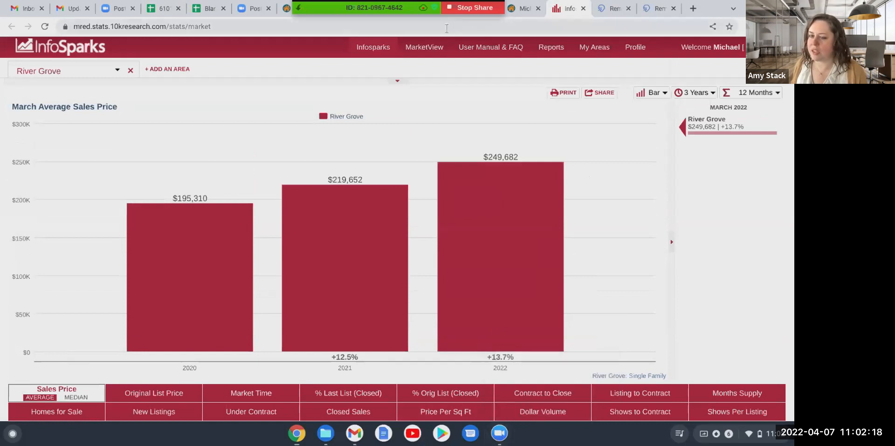
pyautogui.click(475, 8)
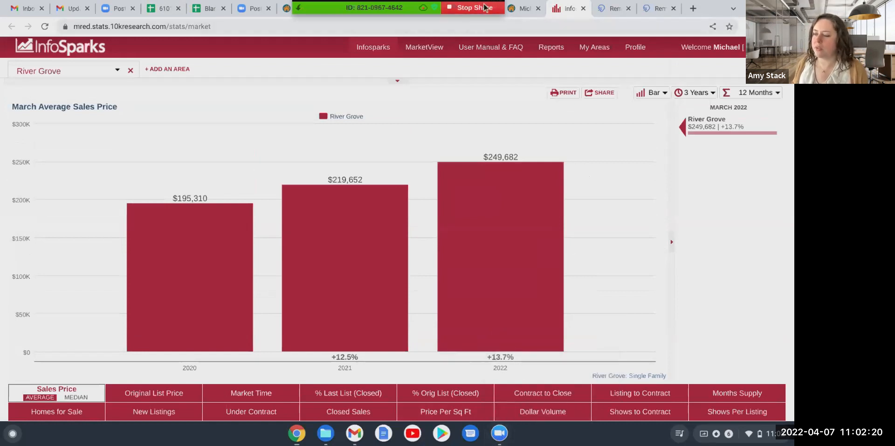